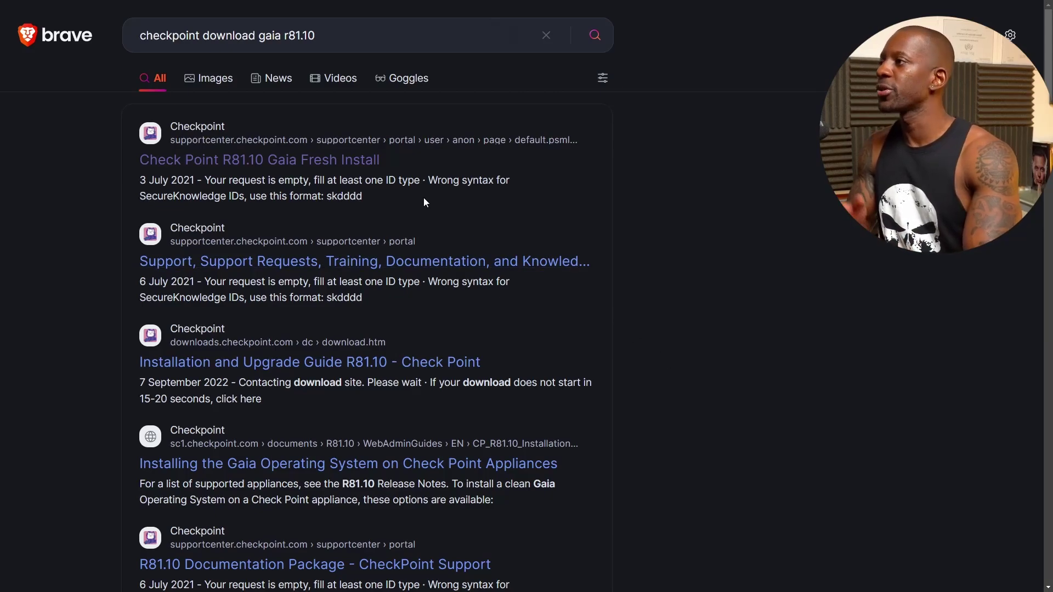
Open the 'Check Point R81.10 Gaia Fresh Install' page and download the R81.10 ISO to Downloads.
left_click(367, 170)
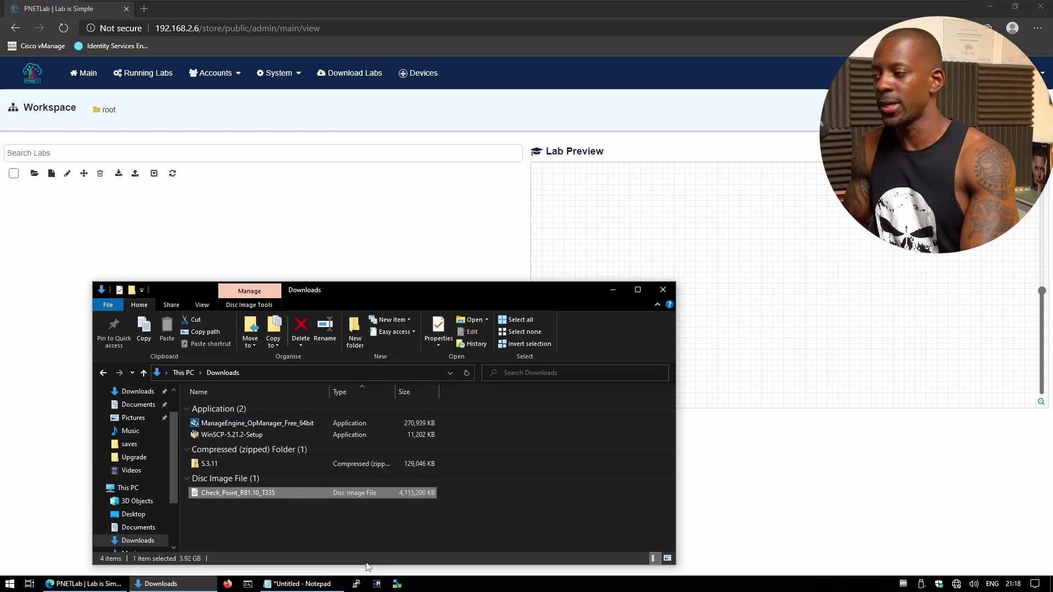
Log in with WinSCP to 192.168.2.6 as root using the account password.
left_click(398, 584)
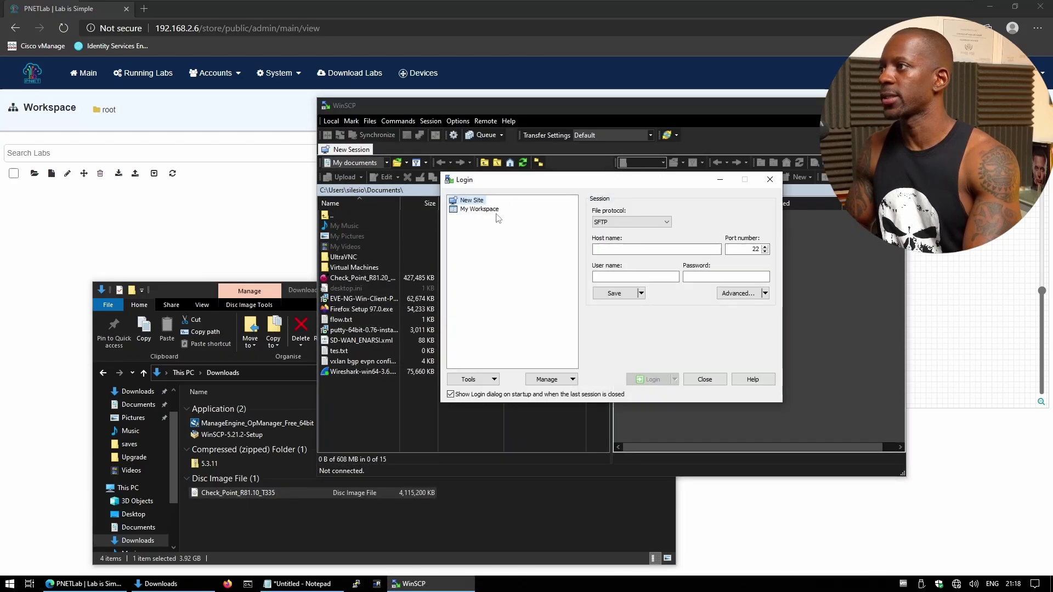
left_click(639, 250)
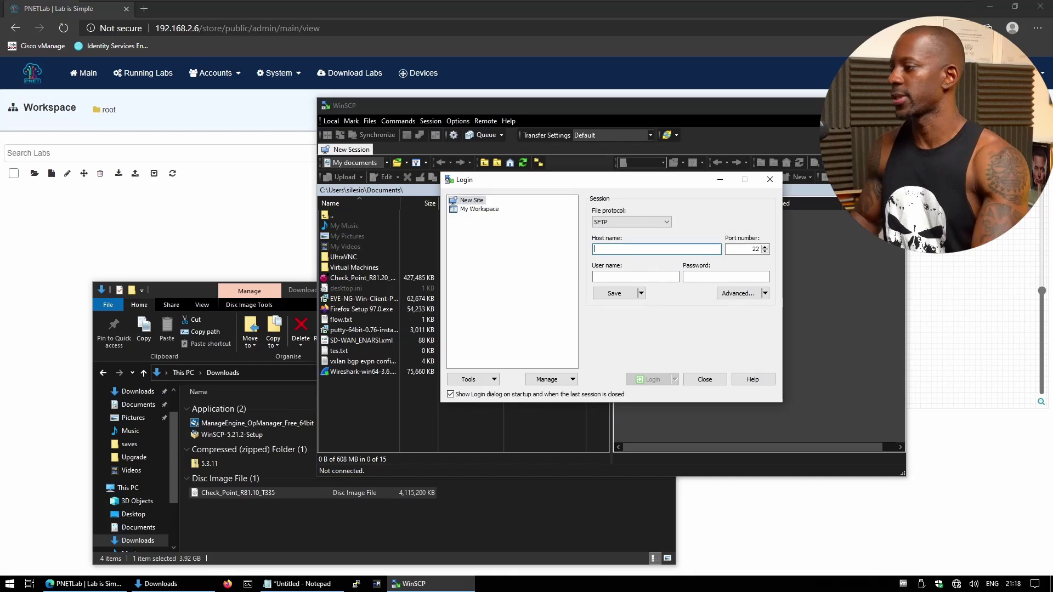
type("192.168.")
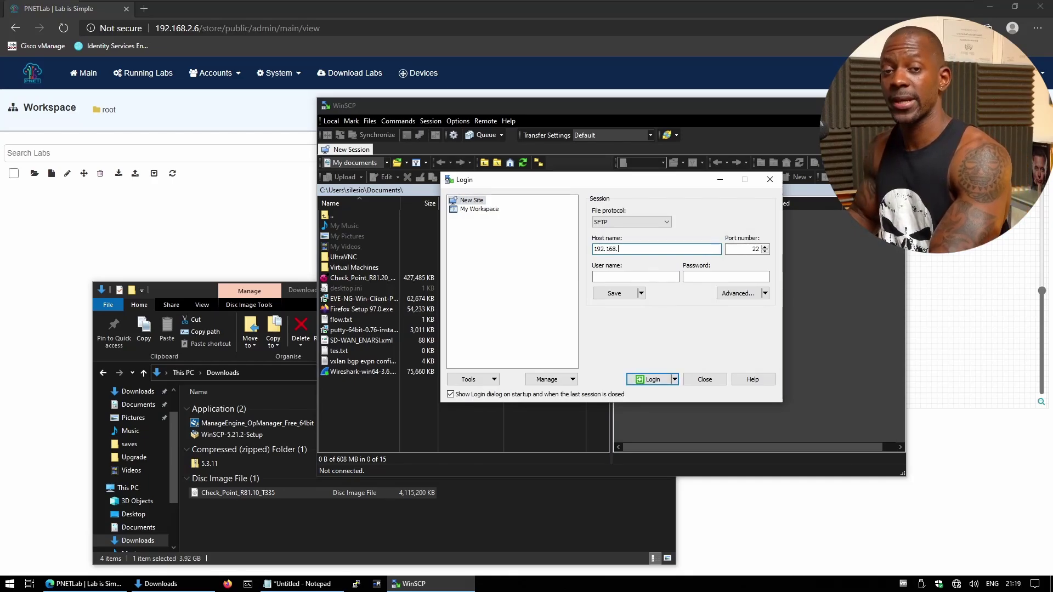
type("2.6")
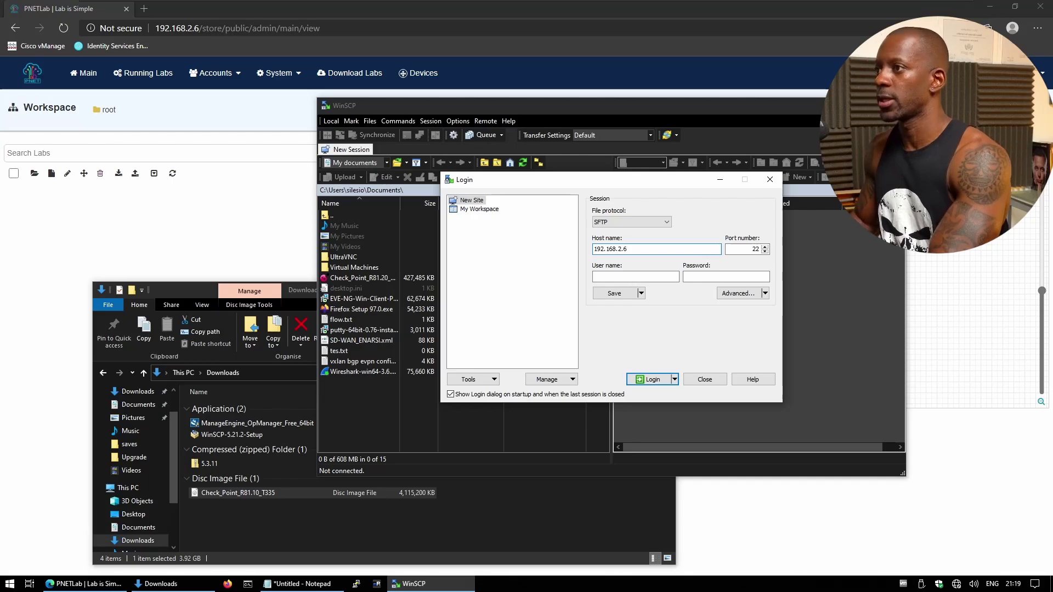
key("Tab")
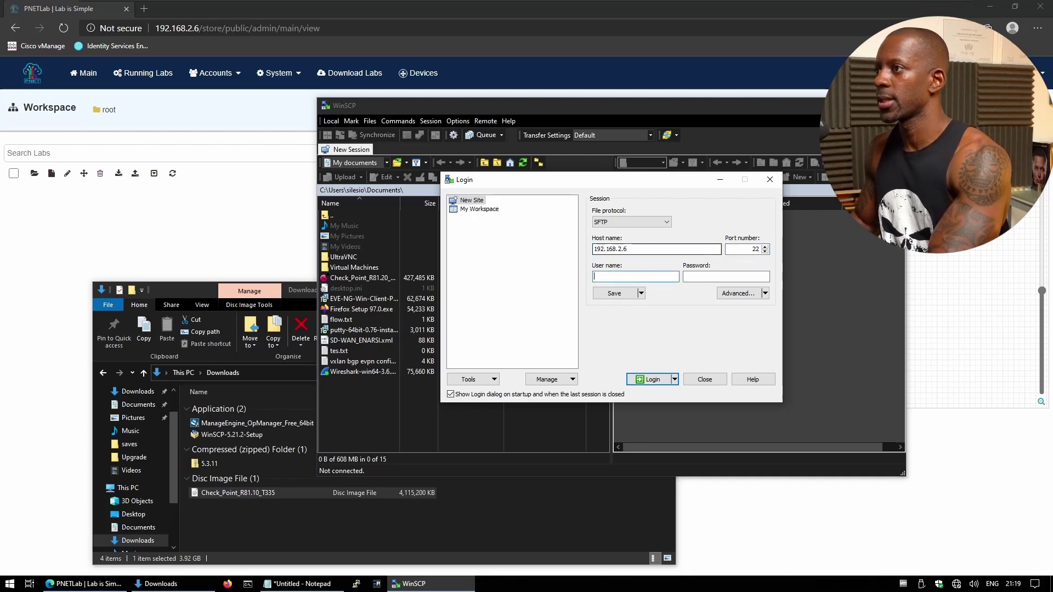
type("root")
key("Tab")
type("pn")
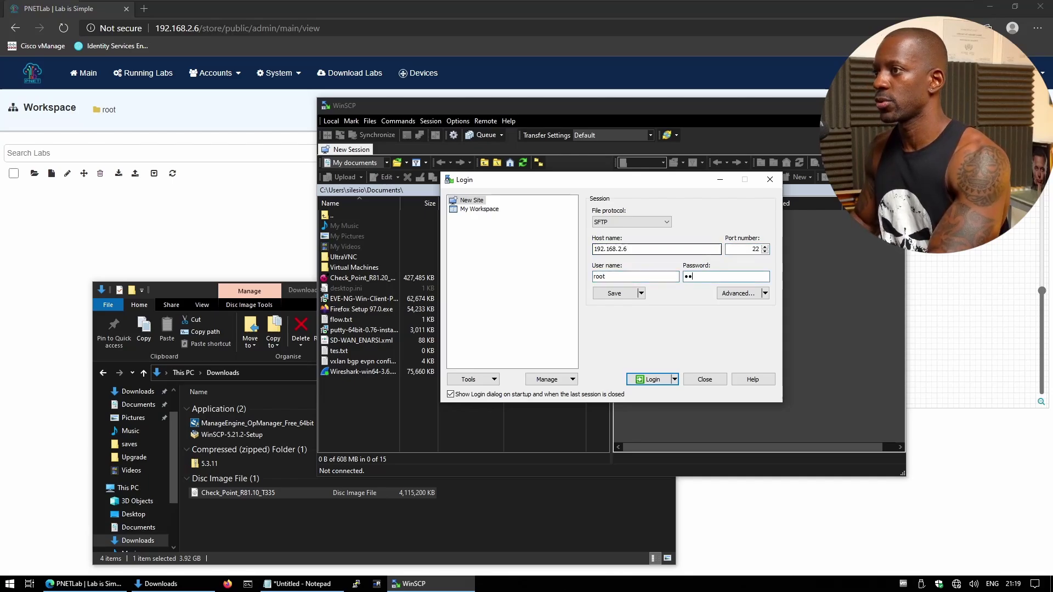
type("et")
key("Return")
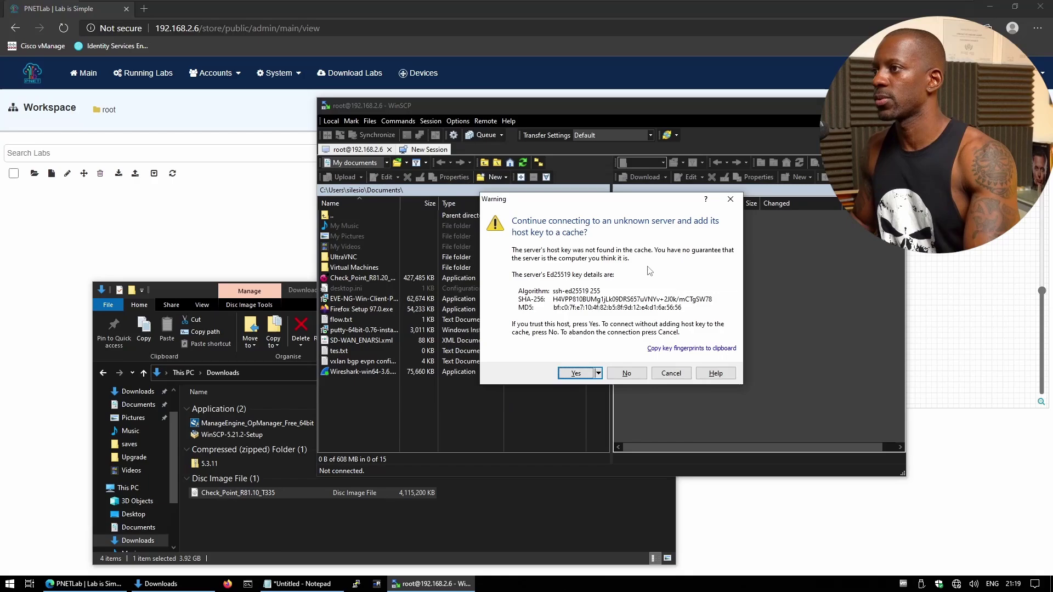
Accept the server's host key and browse to /opt/unetlab/addons/qemu.
left_click(589, 373)
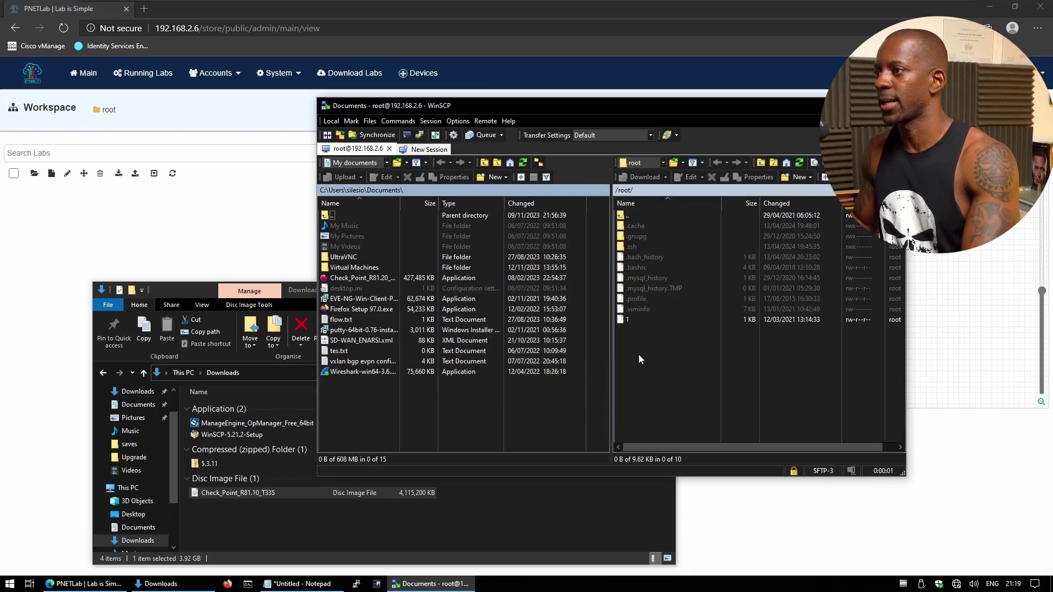
double_click(630, 215)
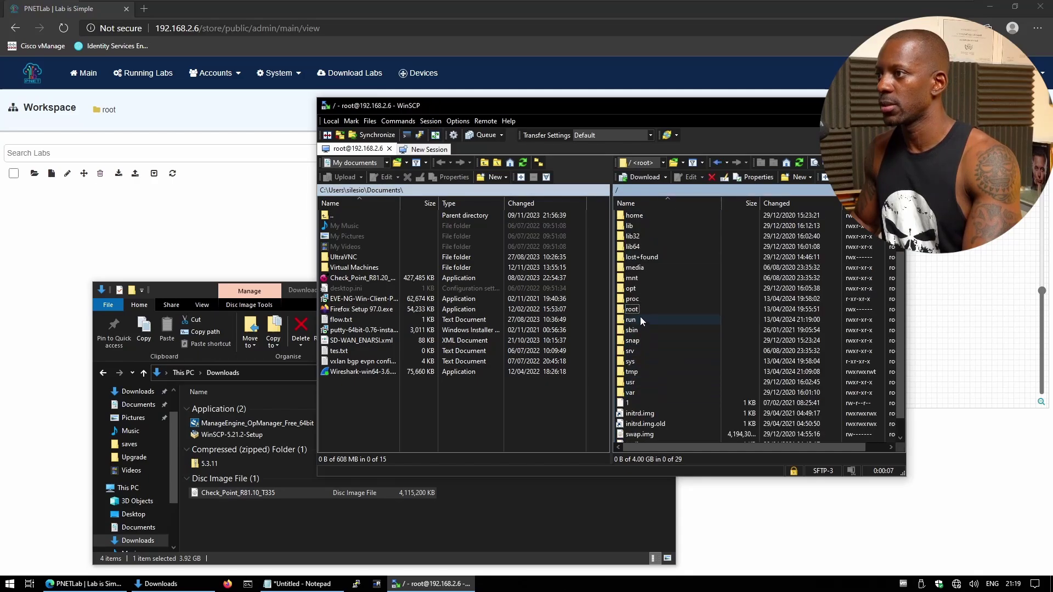
double_click(636, 288)
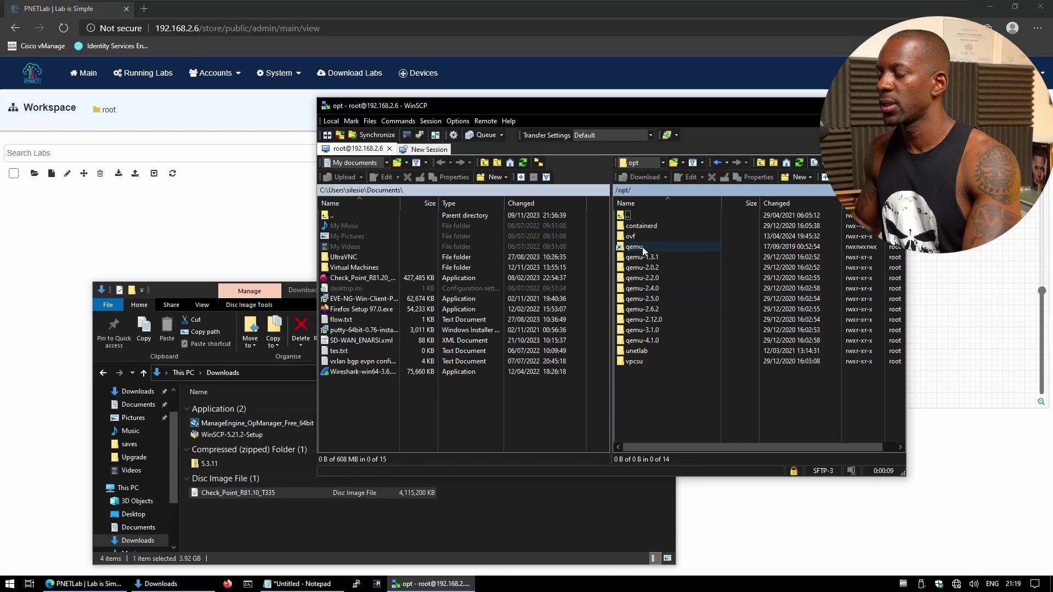
double_click(645, 350)
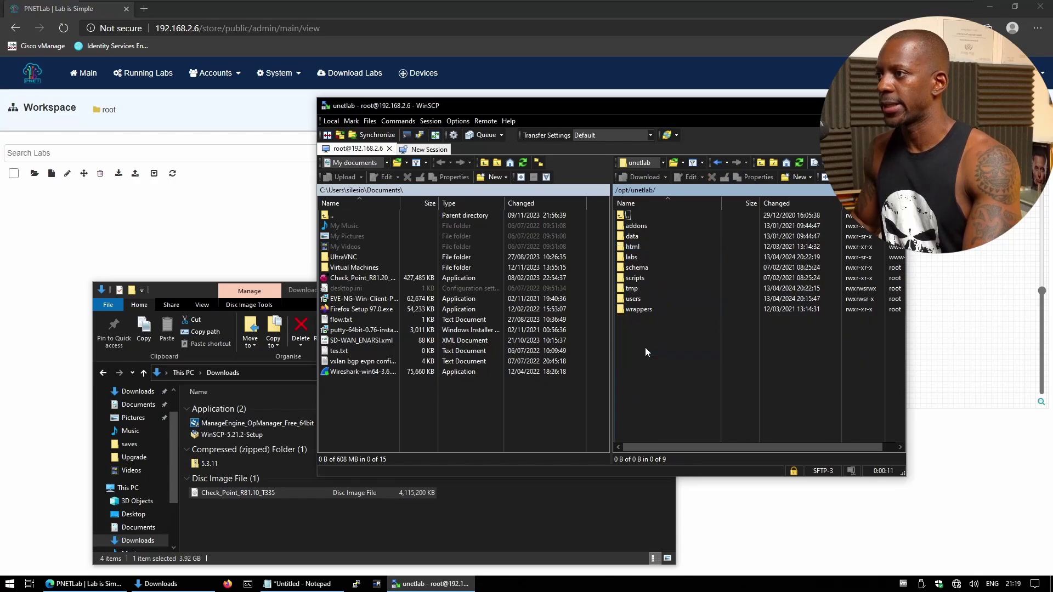
double_click(636, 225)
double_click(640, 247)
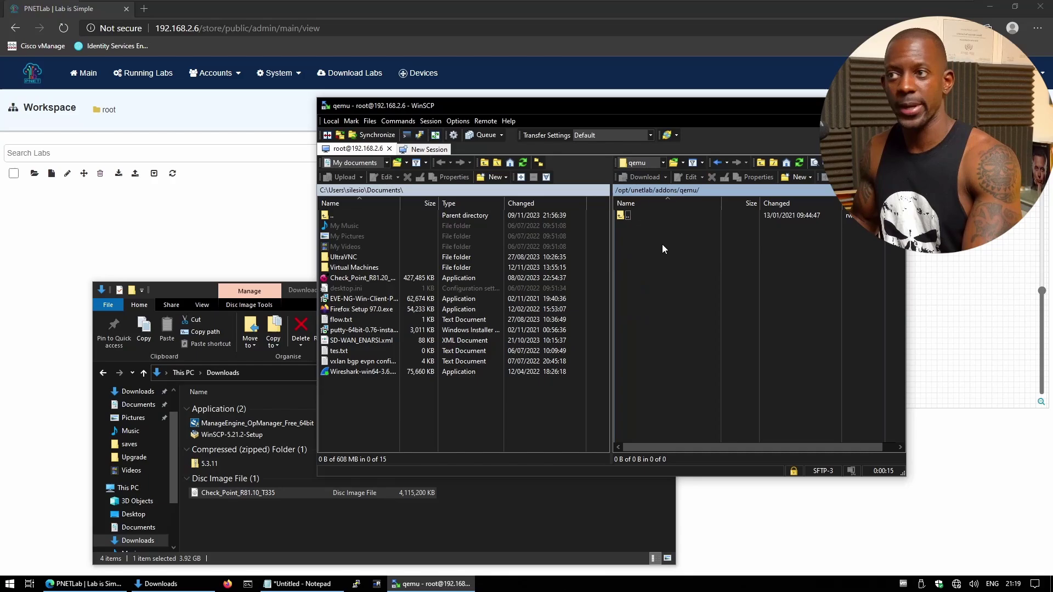
Create a new remote folder named cpsg-R81.10 there.
left_click(792, 178)
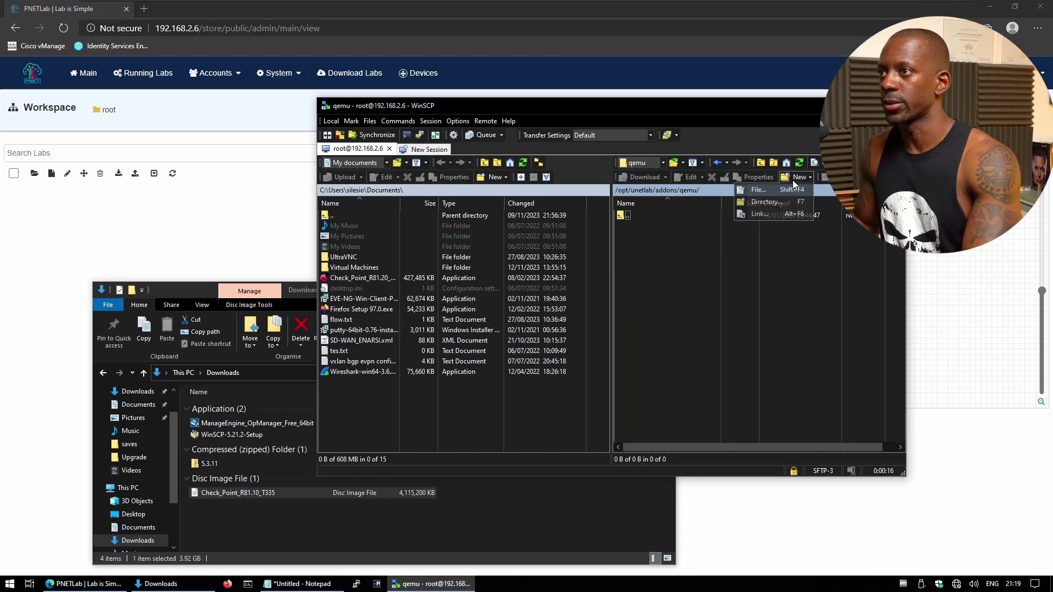
left_click(761, 204)
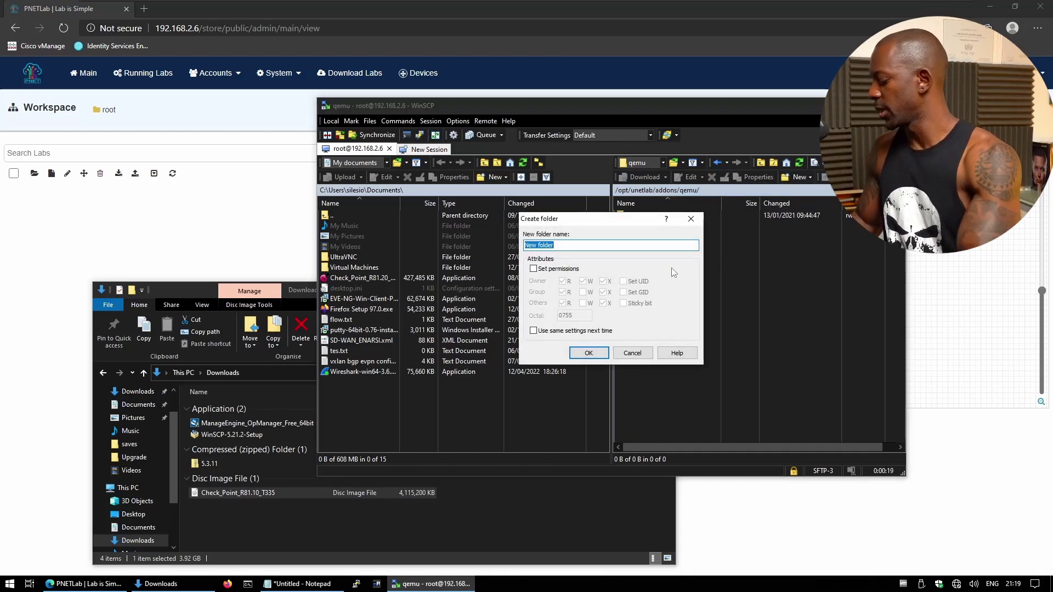
type("cpsg")
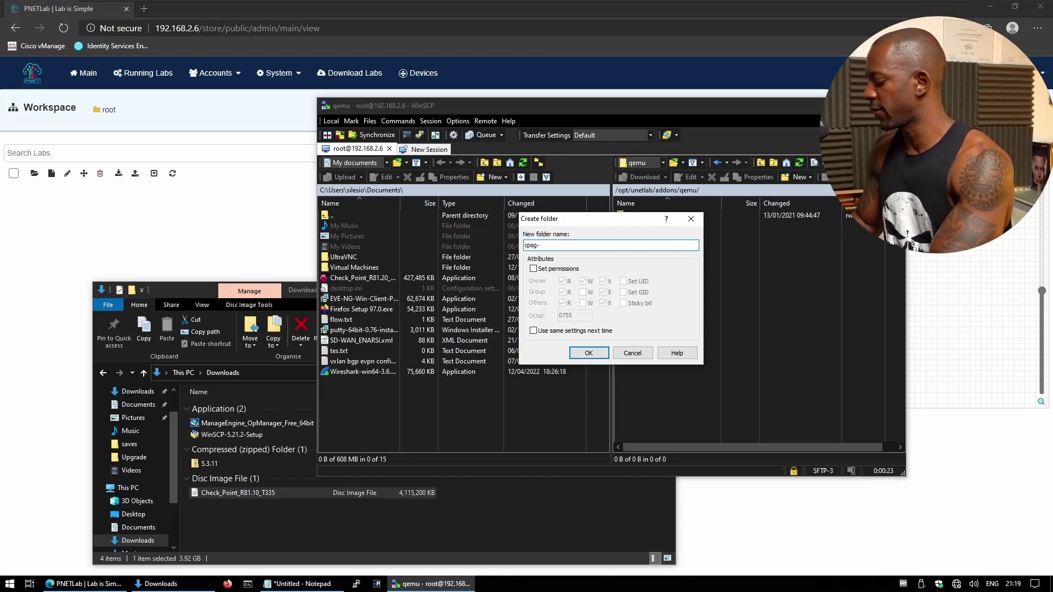
type("-R81.10")
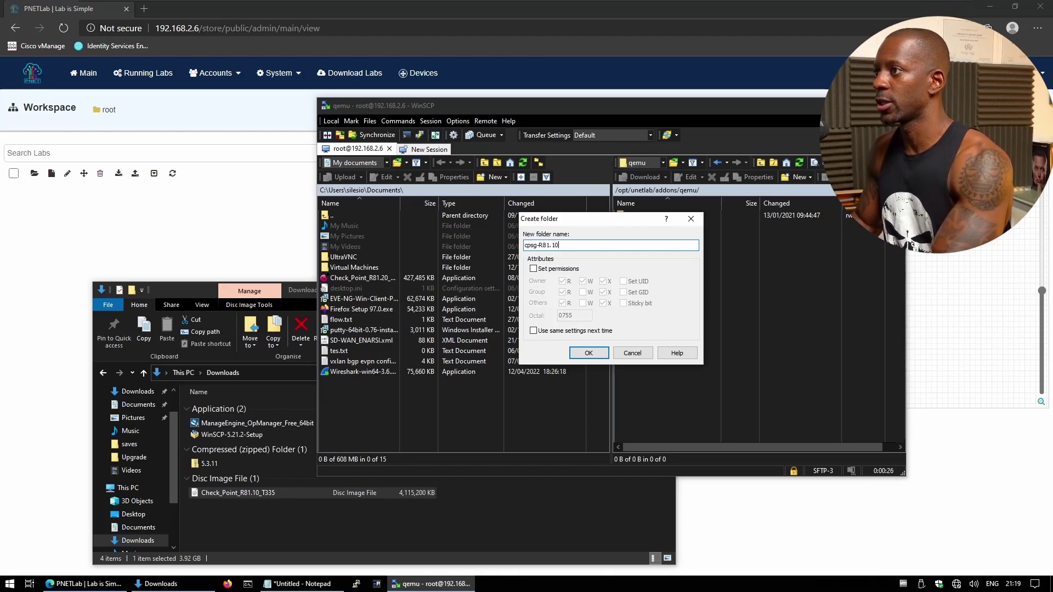
key("Return")
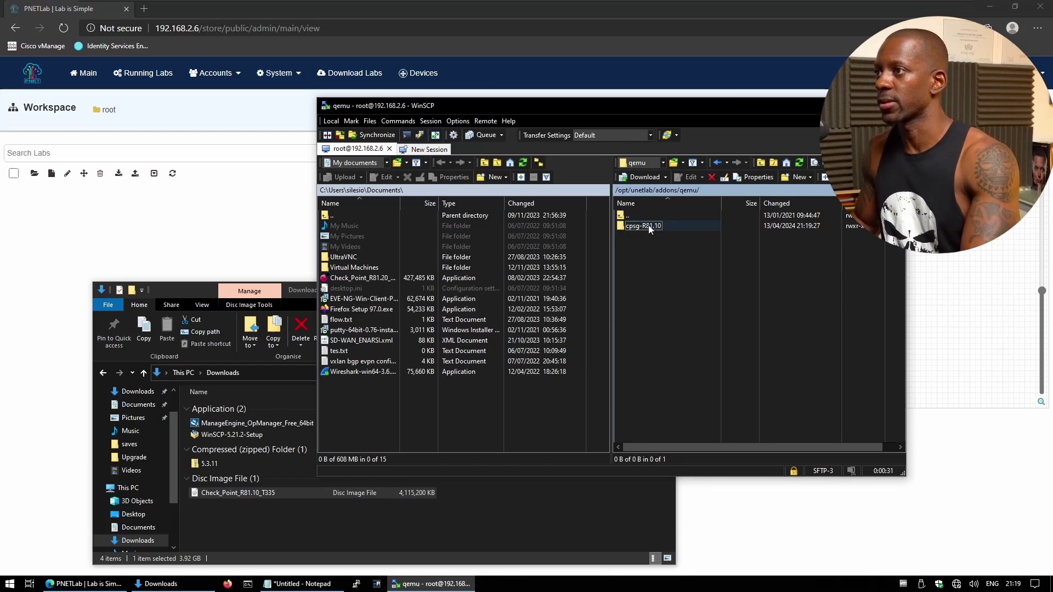
Upload the Check Point R81.10 ISO from Downloads into the cpsg-R81.10 folder.
double_click(643, 226)
left_click_drag(264, 492, 596, 357)
left_click_drag(702, 307, 702, 308)
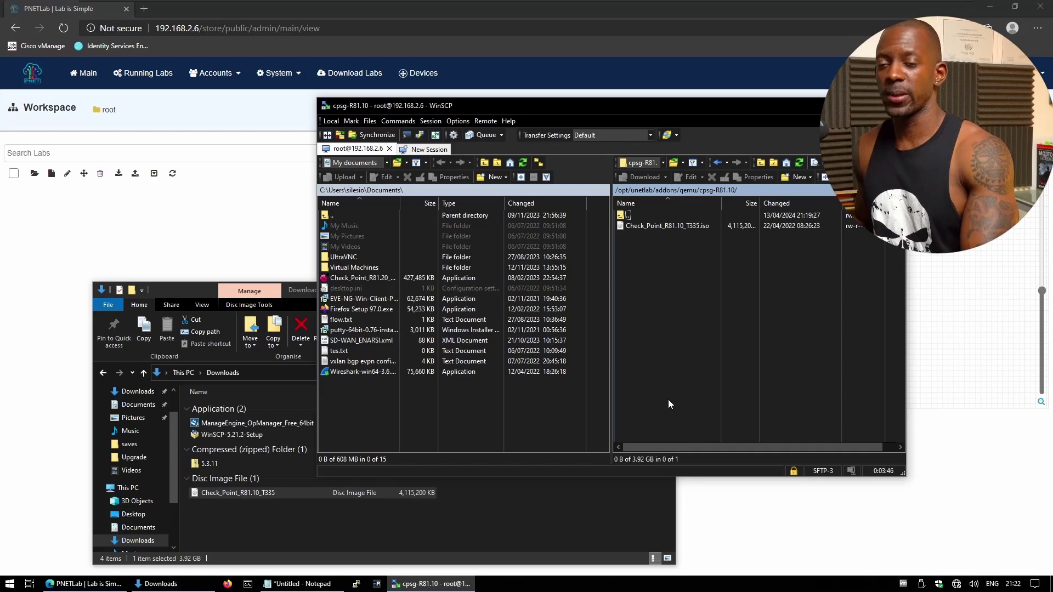
Rename the uploaded ISO to cdrom.iso.
left_click(650, 226)
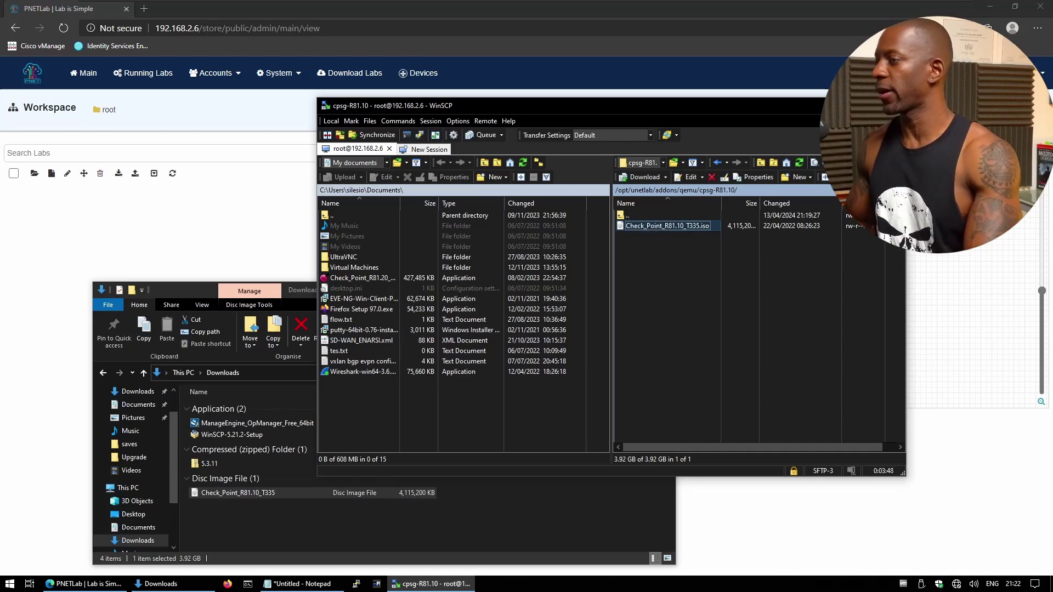
key("F2")
type("cdrom")
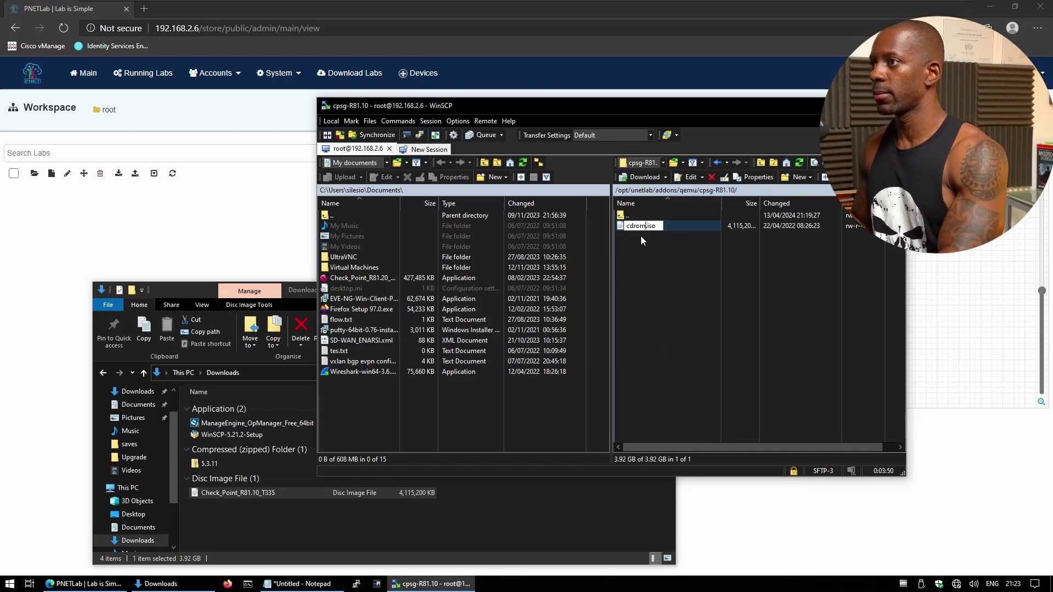
key("Return")
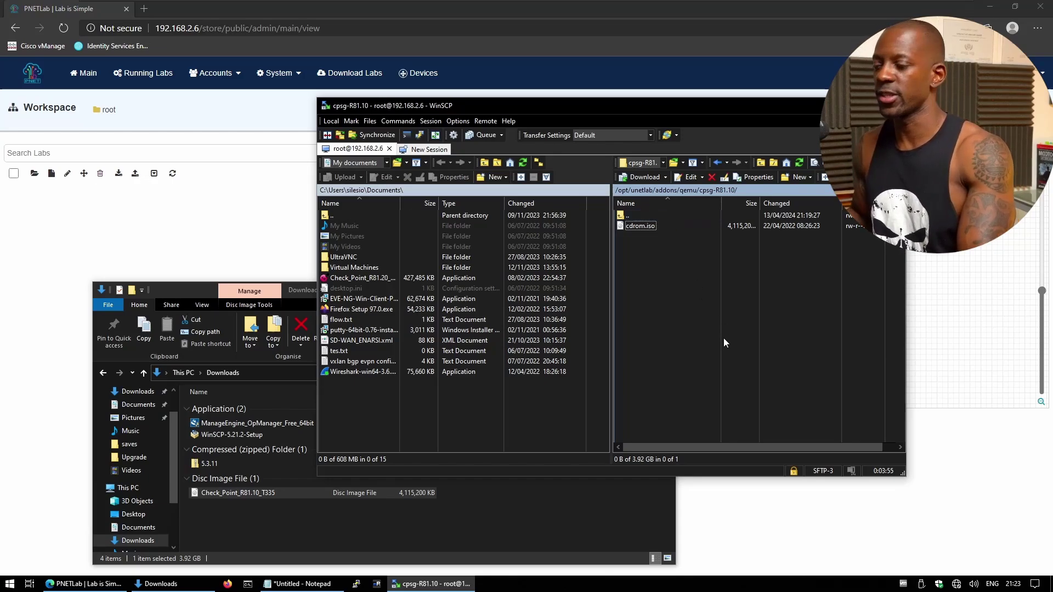
Open a PuTTY SSH session to 192.168.2.6, accept the host key, and log in as root.
left_click(356, 584)
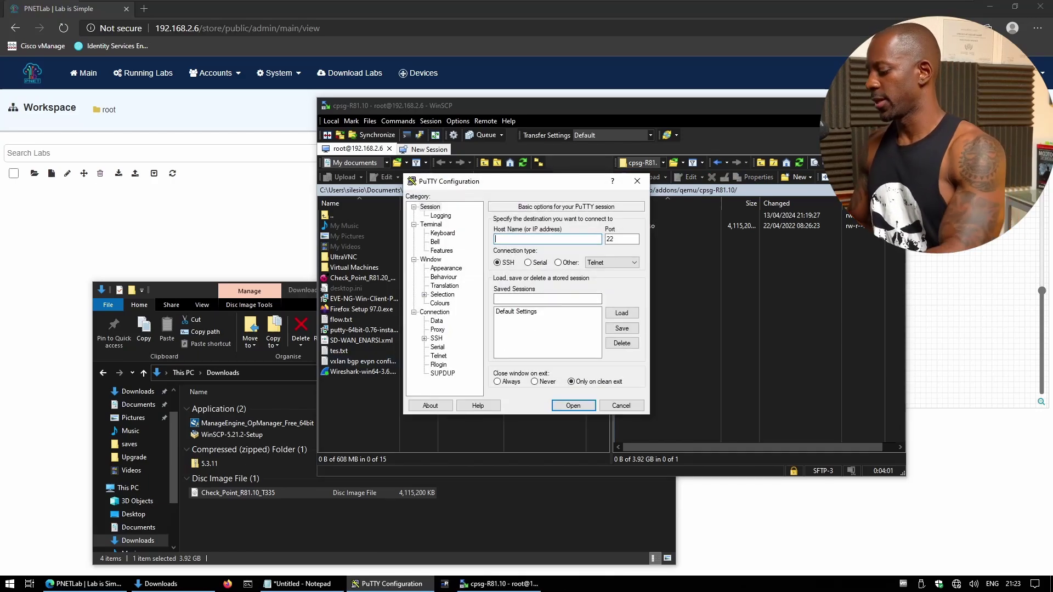
type("192.168.2.6")
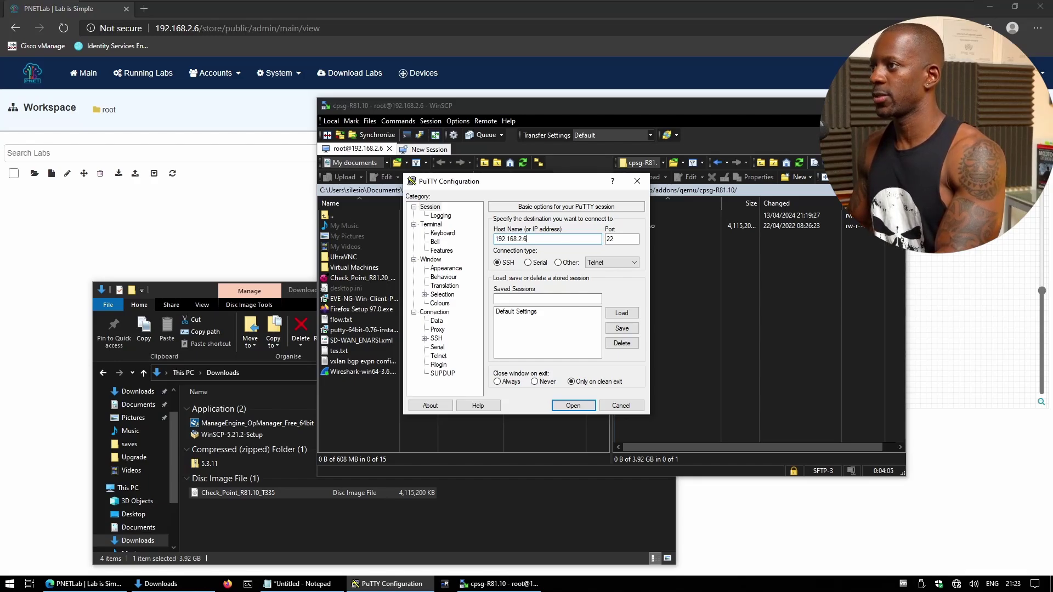
key("Return")
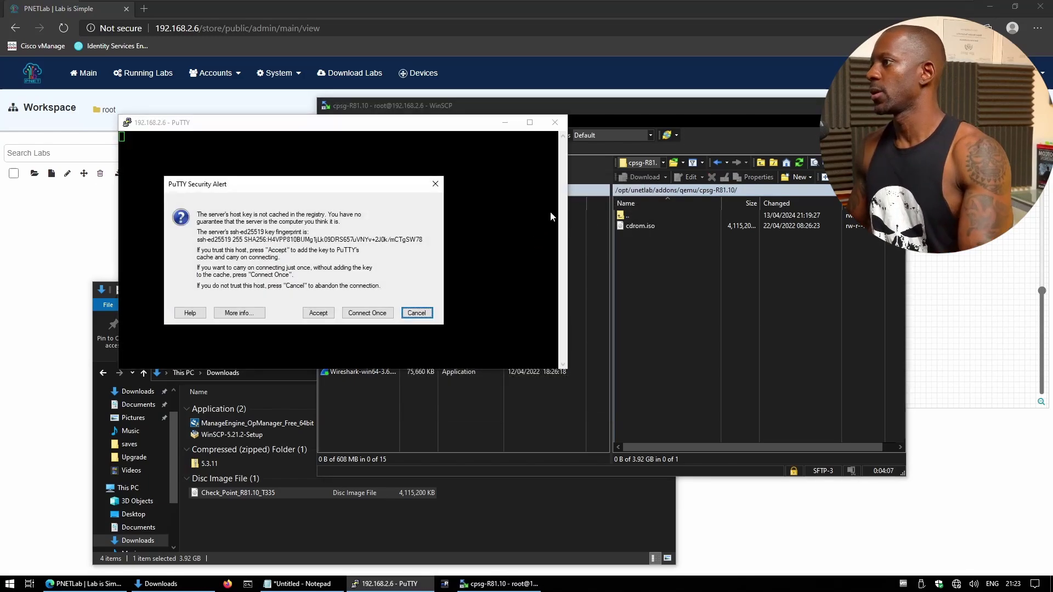
left_click(318, 313)
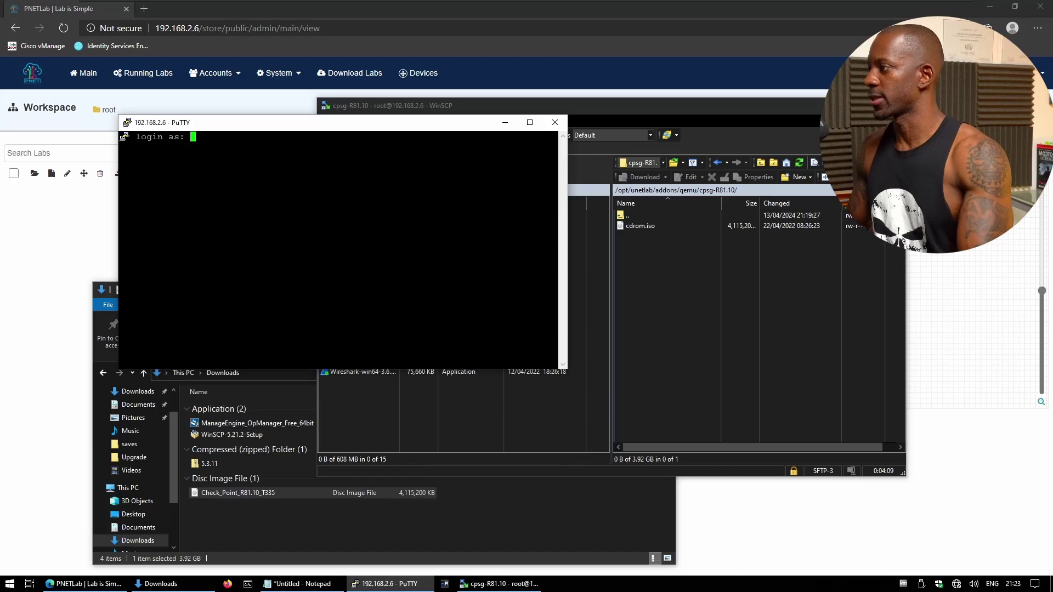
type("root")
key("Return")
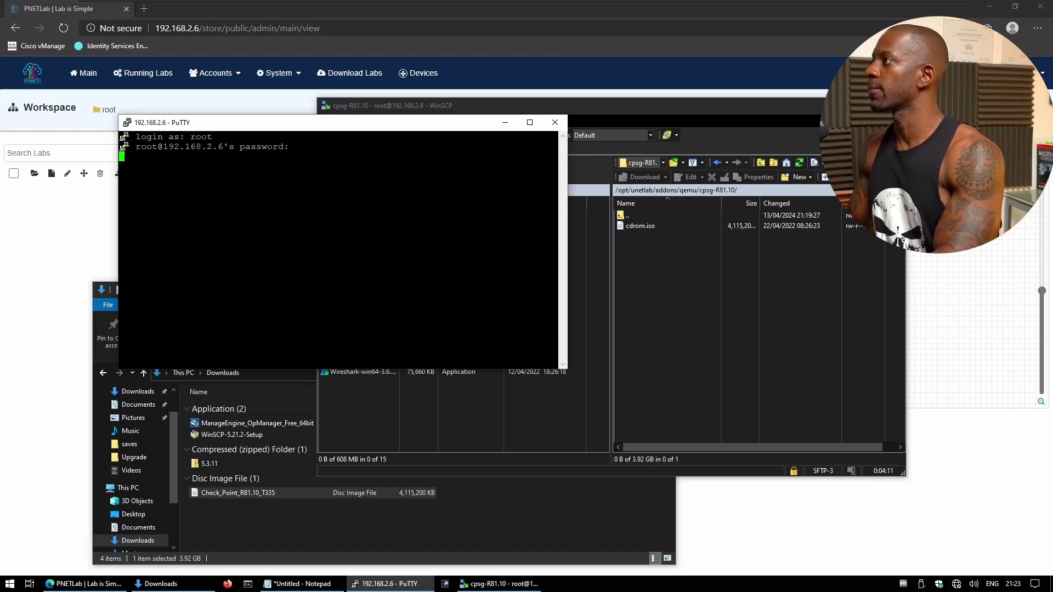
key("Return")
Change into /opt/unetlab/addons/qemu/cpsg-R81.10/ and widen the terminal window.
type("cd ")
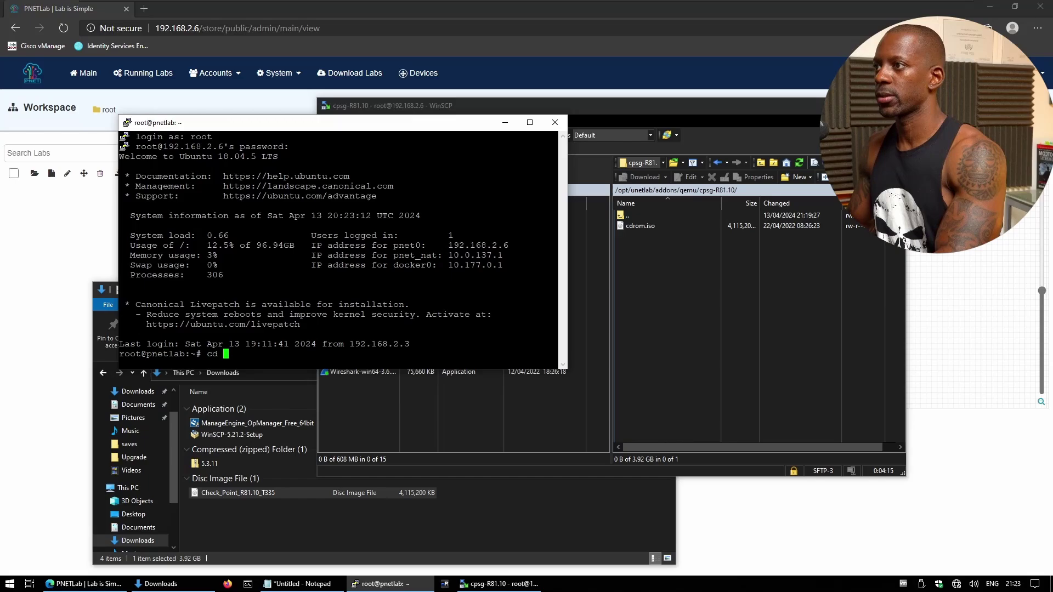
type("/opt/unetlab/")
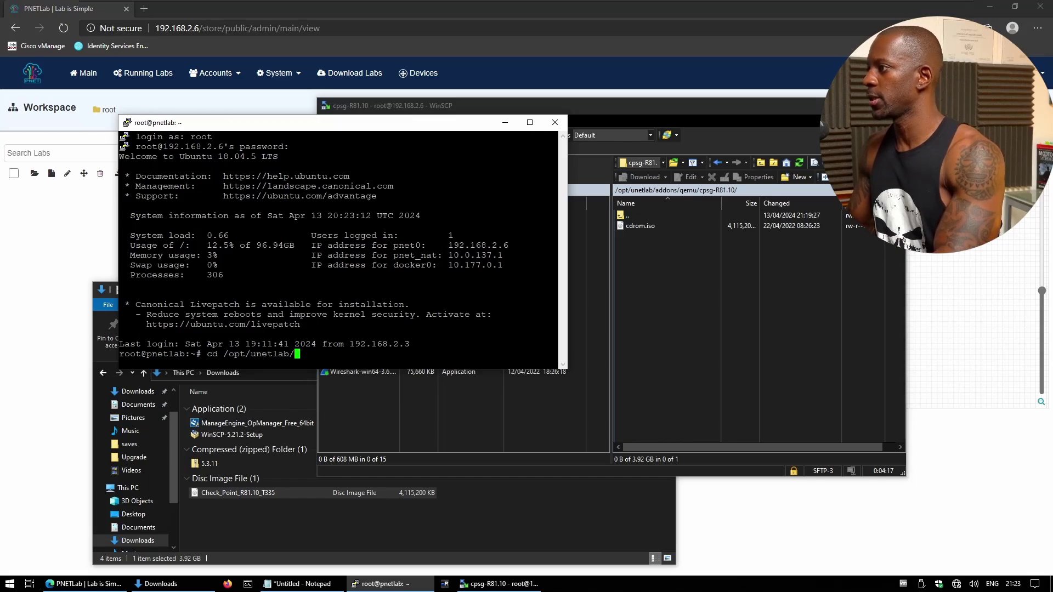
type("addons/qemu/cpsg-R81.10/")
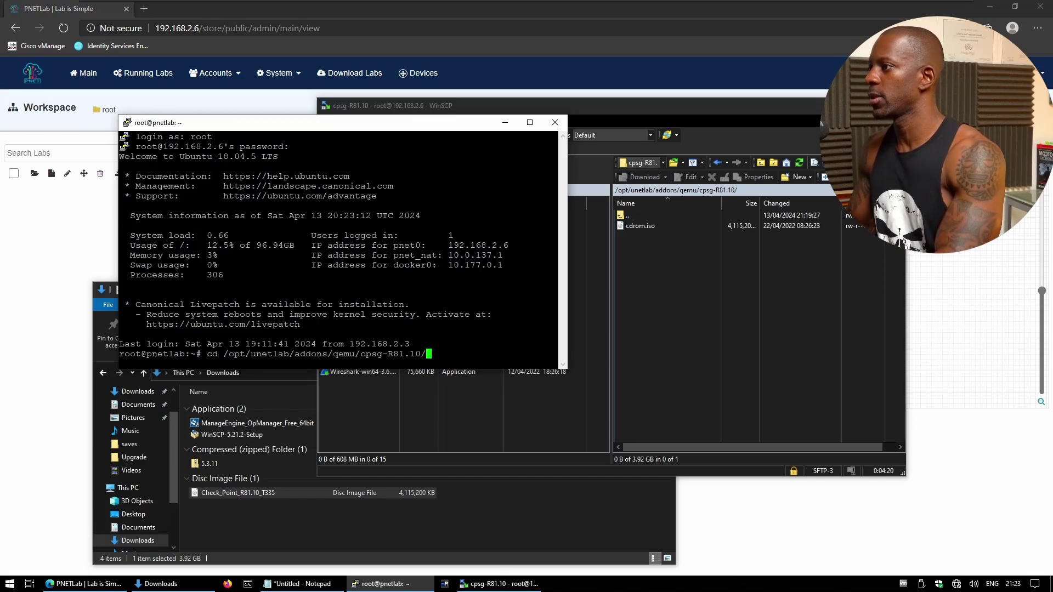
key("Return")
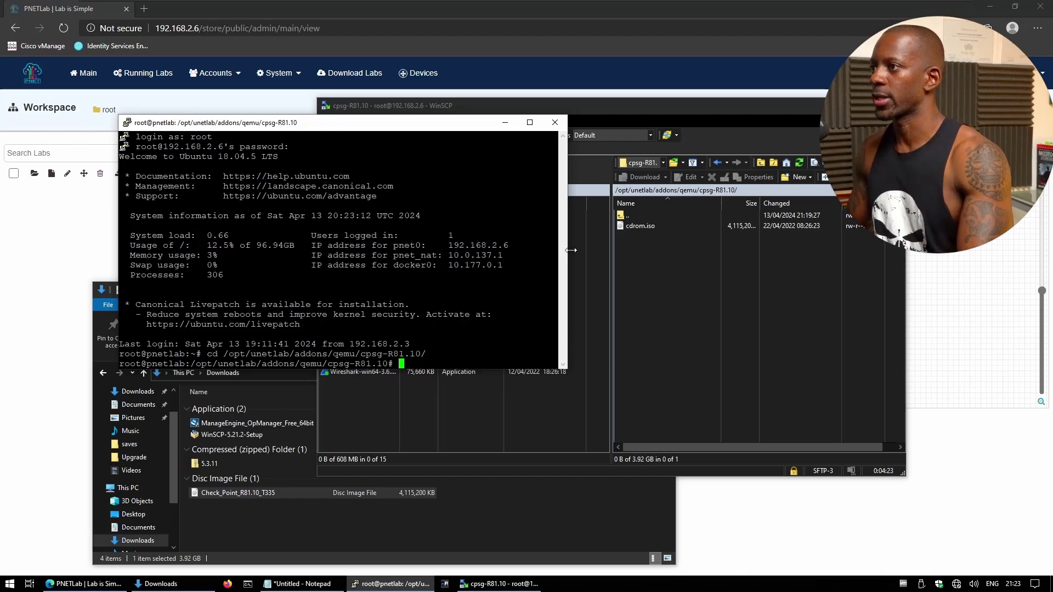
left_click_drag(567, 254, 694, 254)
left_click_drag(601, 130, 504, 137)
Run the qemu-img create command for an 80G hda.qcow2 disk, then list the folder to verify.
left_click(324, 585)
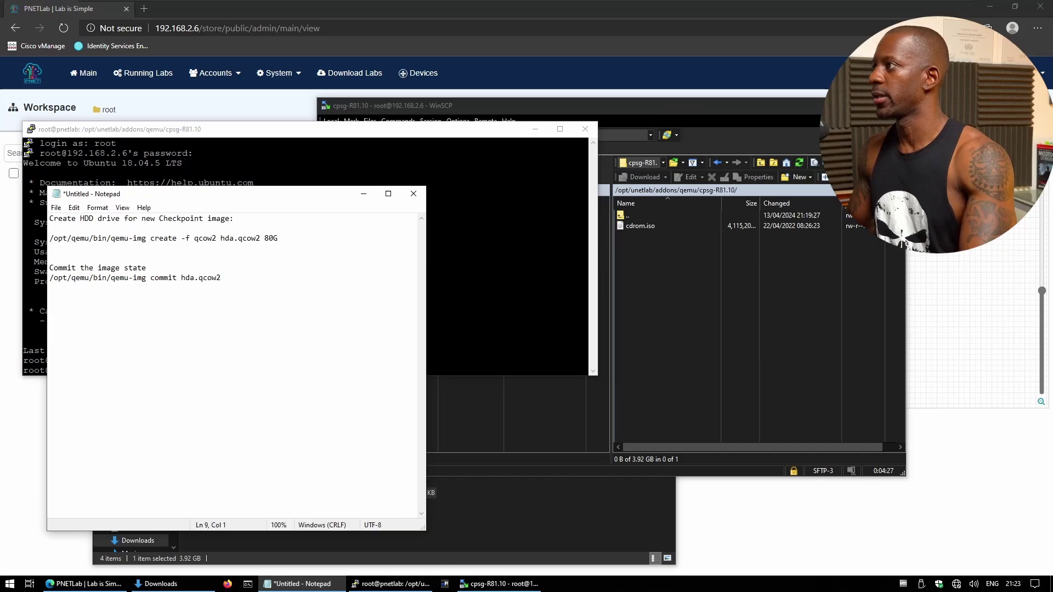
left_click_drag(278, 238, 102, 238)
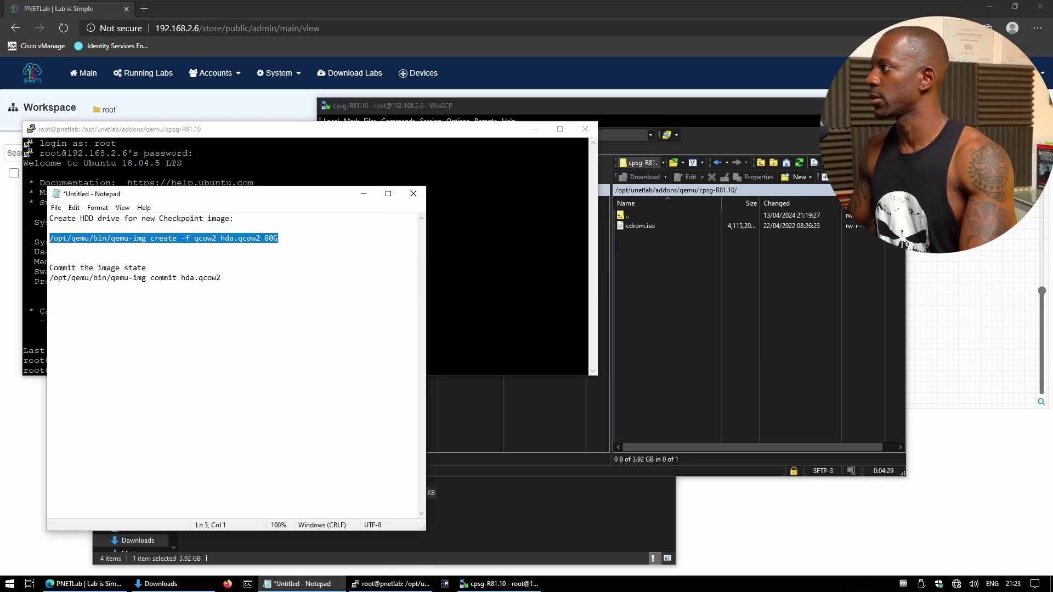
key("alt+Tab")
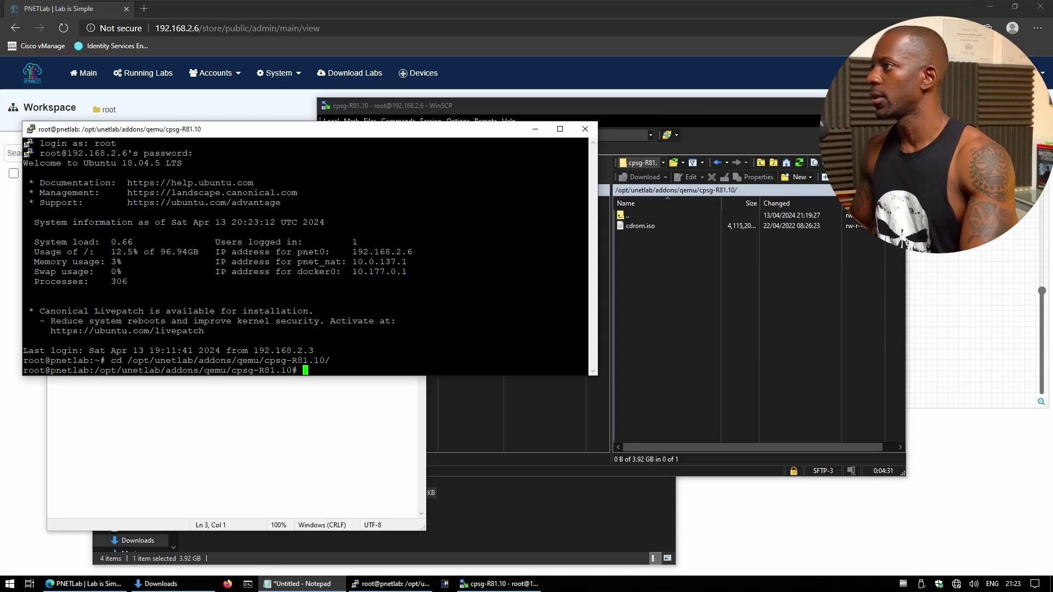
type("/opt/qemu/bin/qemu-img create -f qcow2 hda.qcow2 80G")
key("Return")
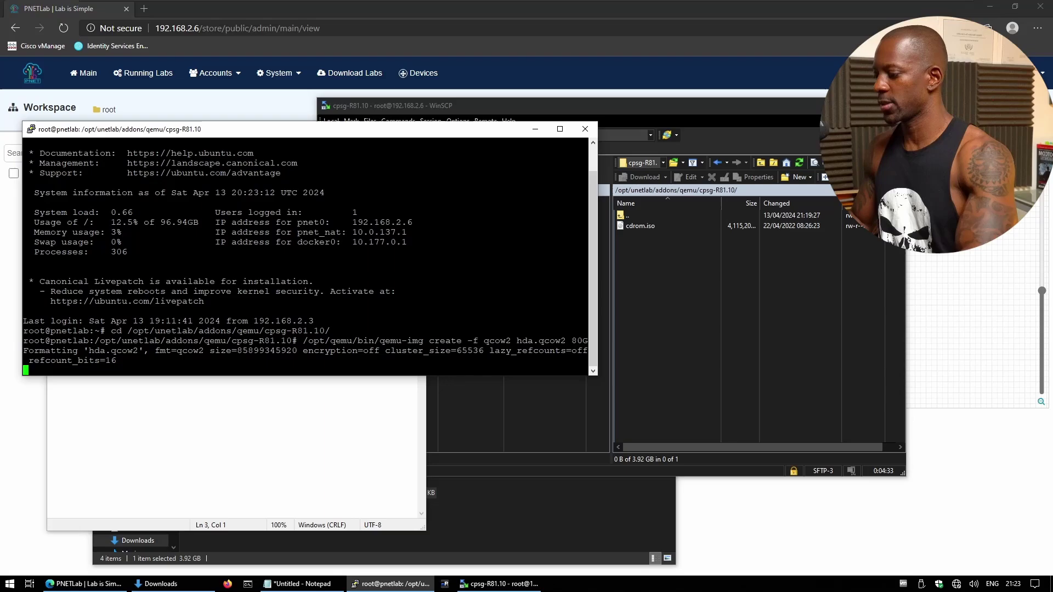
type("ls")
key("Return")
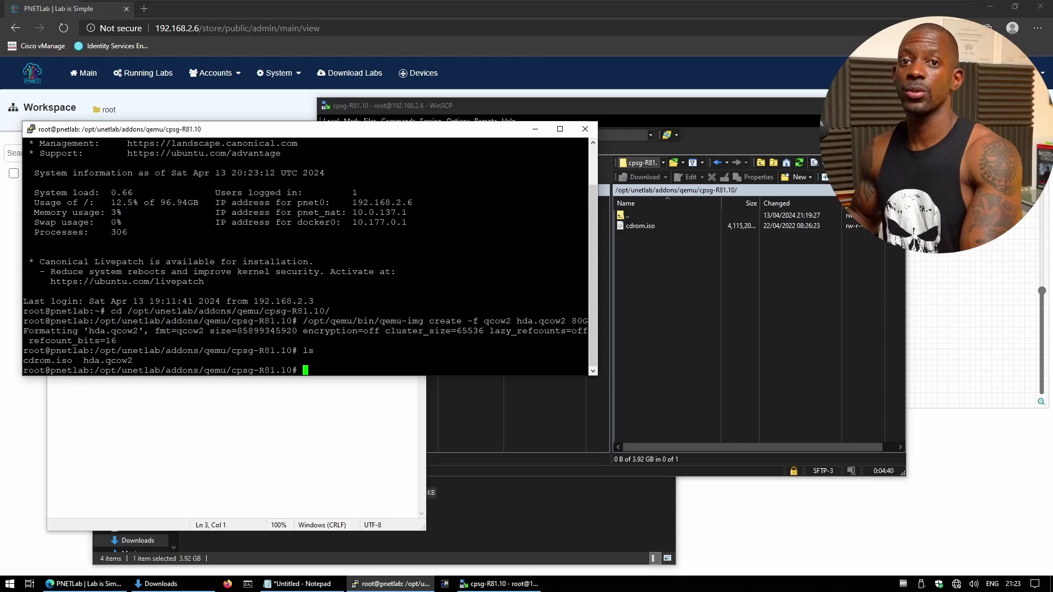
Create a new PNETLab lab named test and open its topology.
left_click(36, 414)
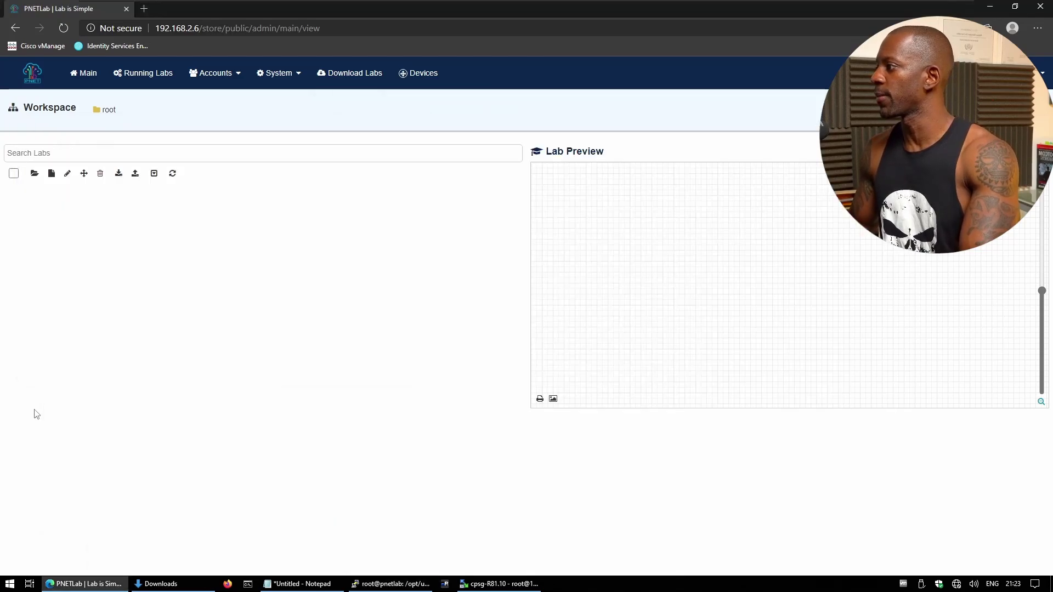
left_click(51, 173)
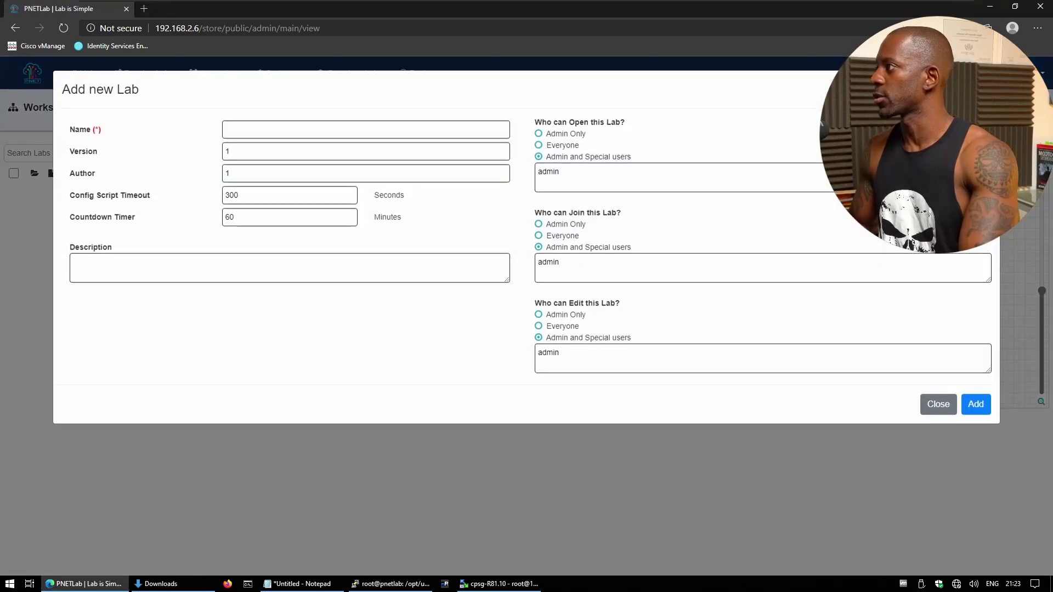
left_click(244, 131)
type("test")
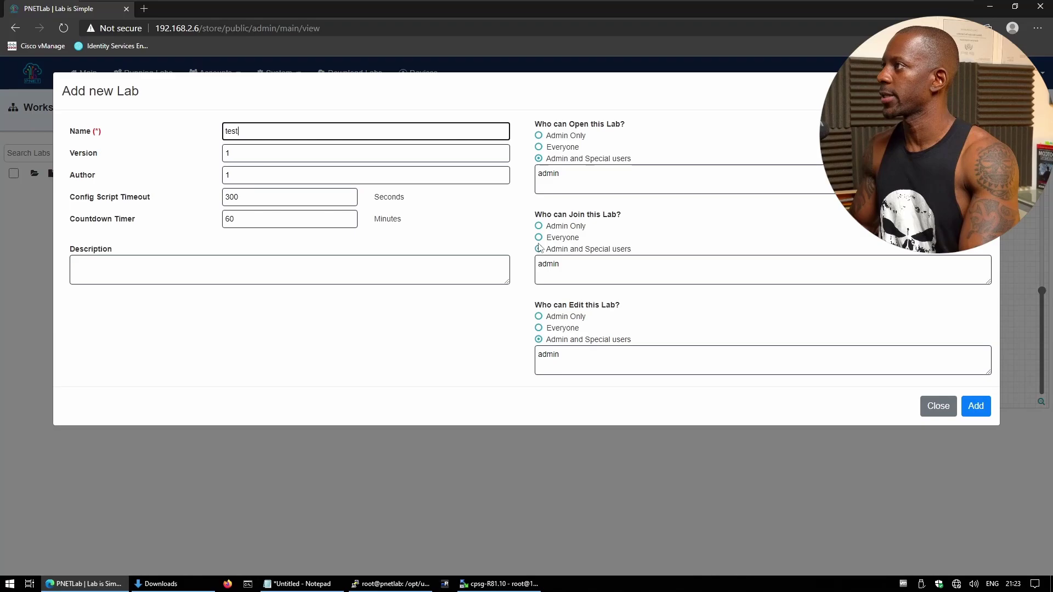
left_click(985, 412)
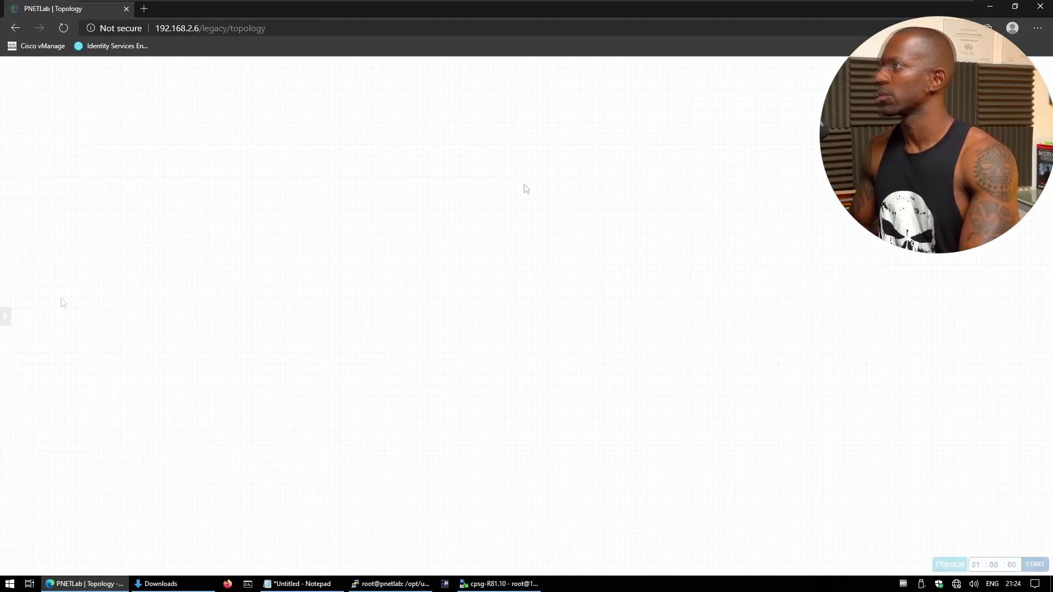
Switch the canvas background to Dark Mode.
mouse_move(8, 316)
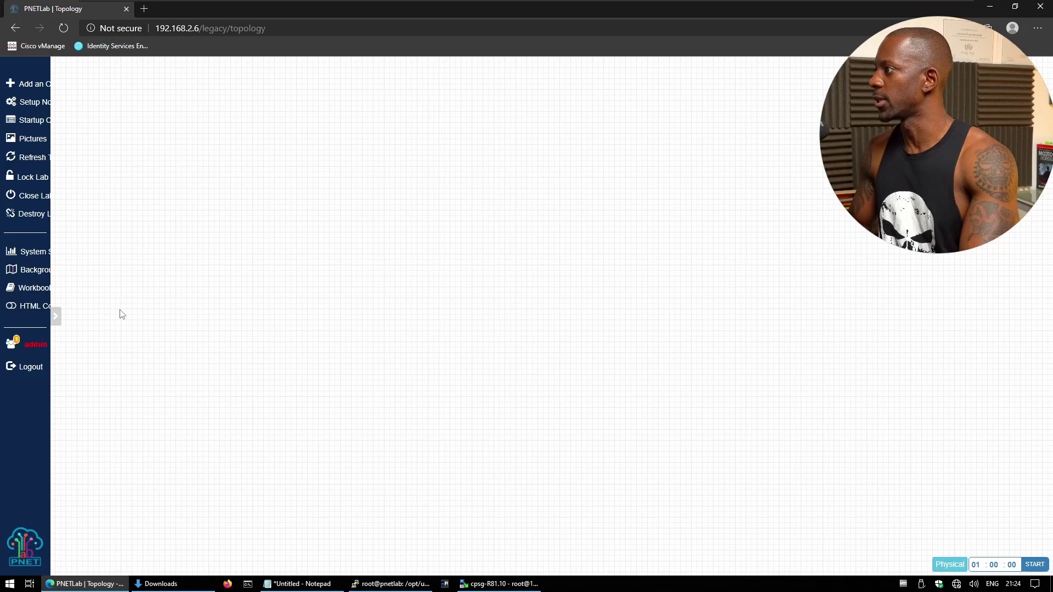
mouse_move(4, 264)
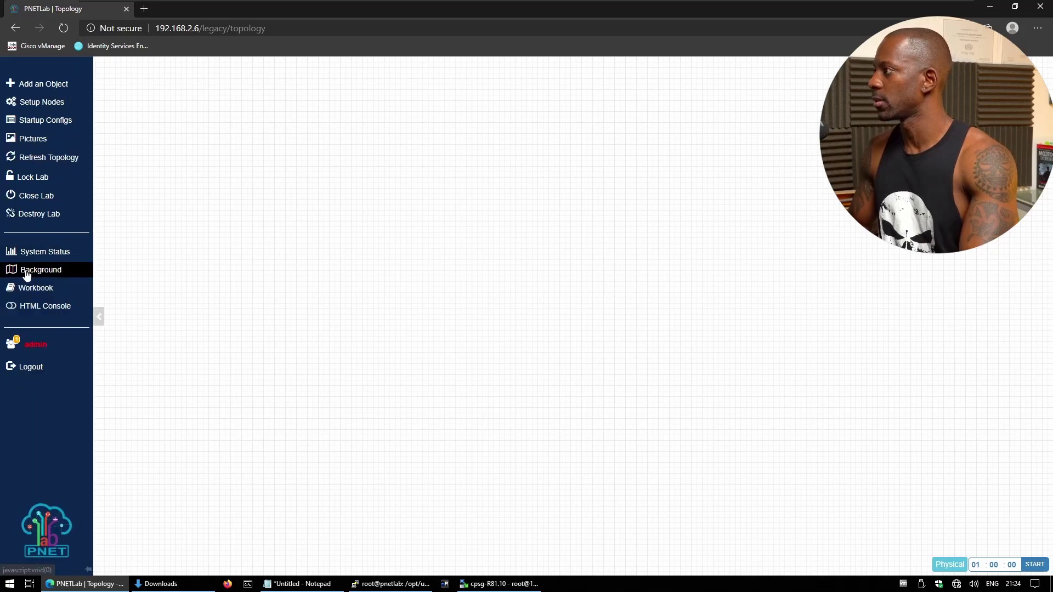
left_click(38, 271)
left_click(57, 296)
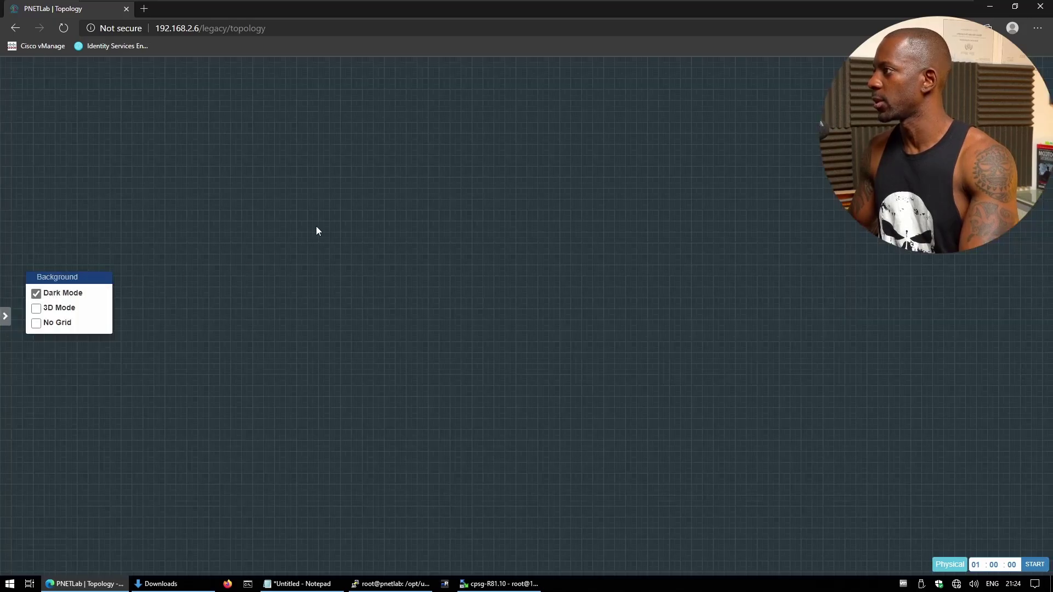
Add a CheckPoint Security Gateway VE node (CP, image cpsg-R81.10) with VNC as primary console.
right_click(340, 195)
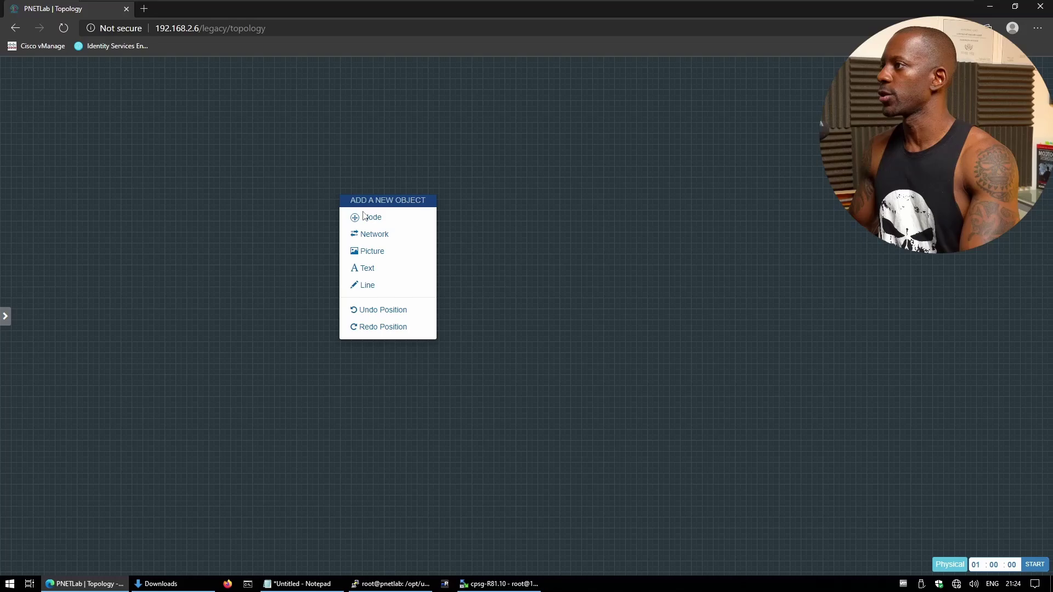
left_click(370, 218)
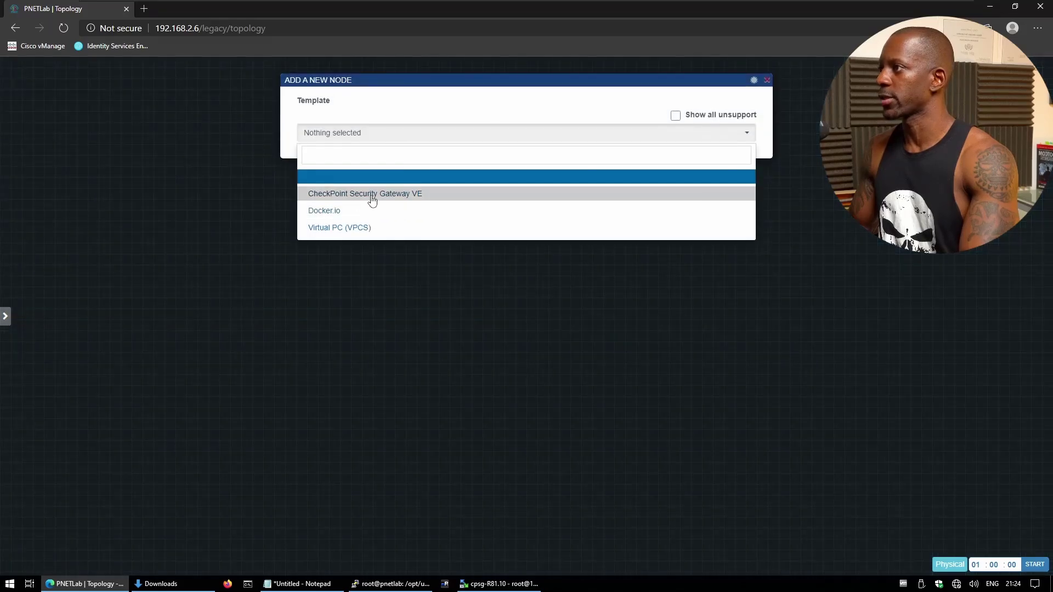
left_click(373, 195)
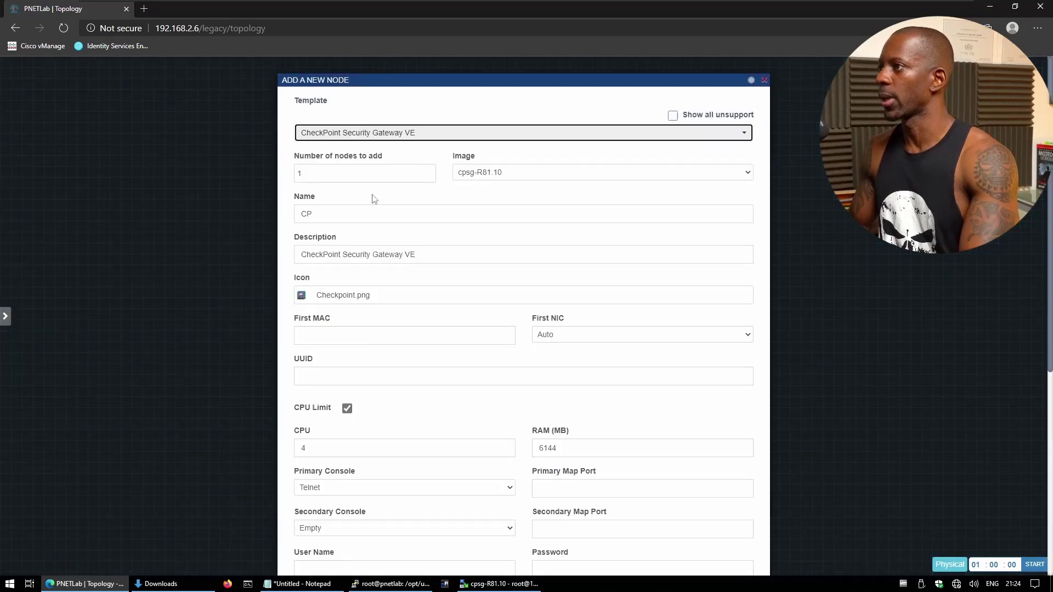
scroll(395, 422, "down", 6)
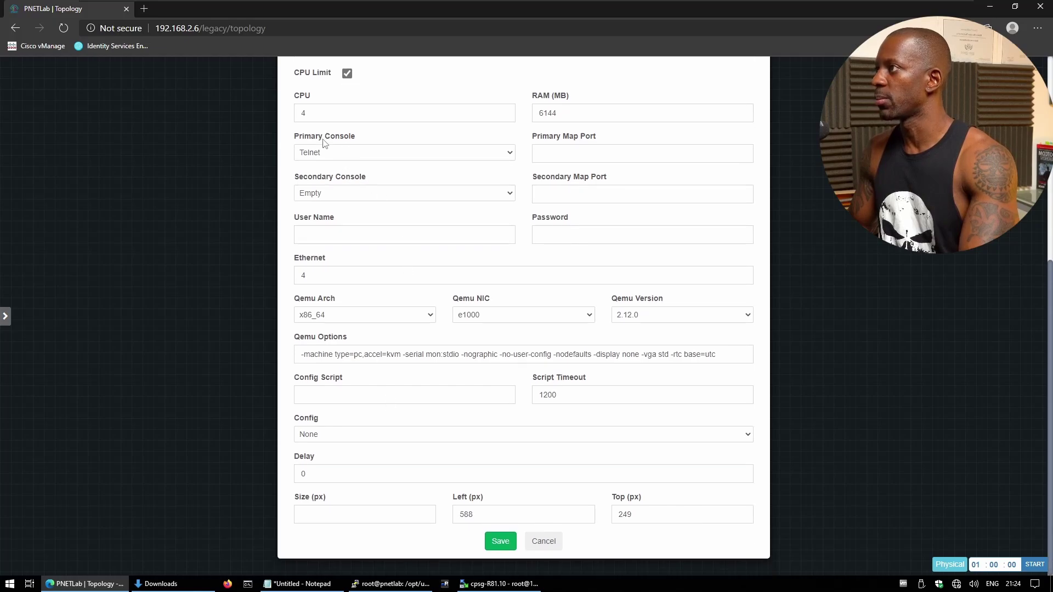
left_click(335, 154)
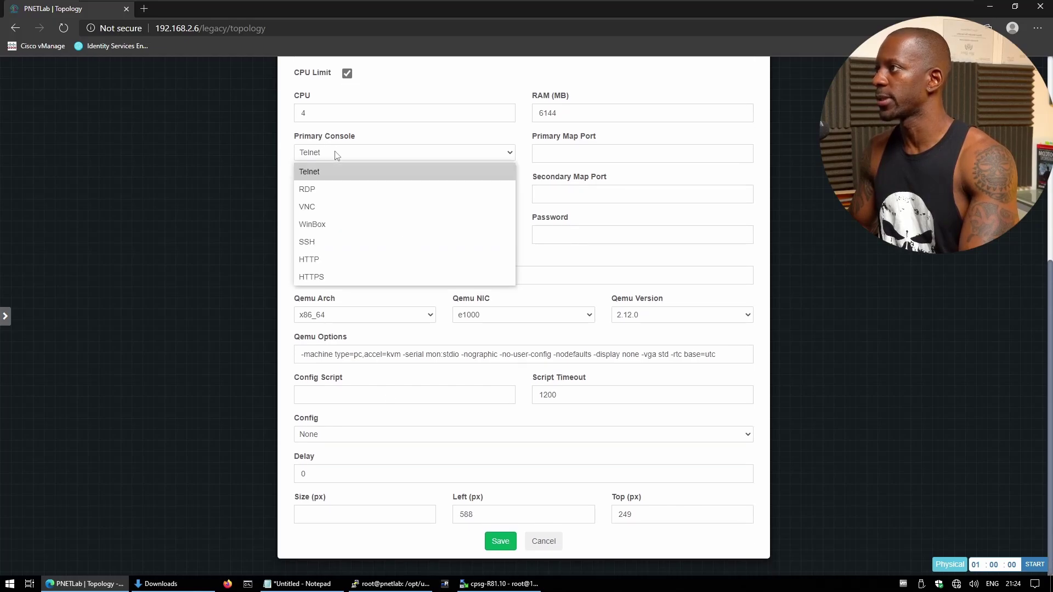
left_click(329, 211)
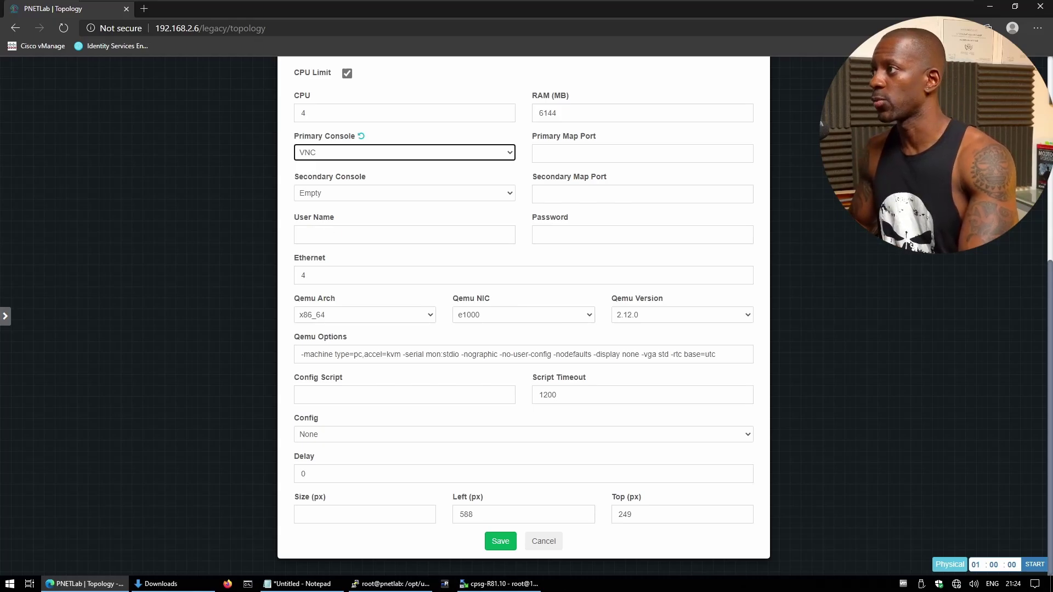
left_click(498, 542)
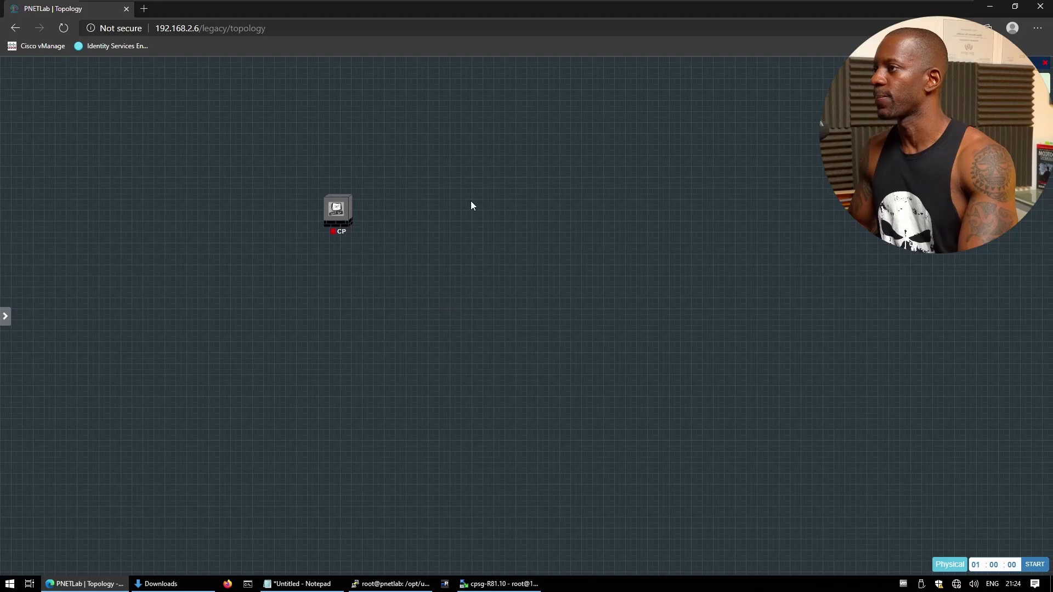
Add a Management(Cloud0) network named Net to the canvas.
right_click(471, 206)
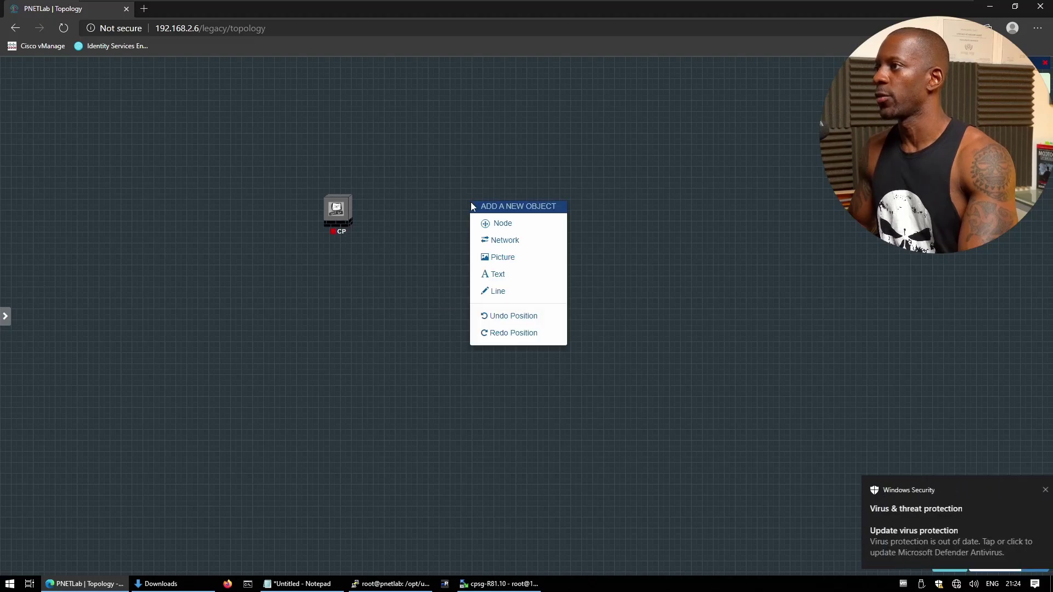
left_click(505, 241)
left_click(494, 170)
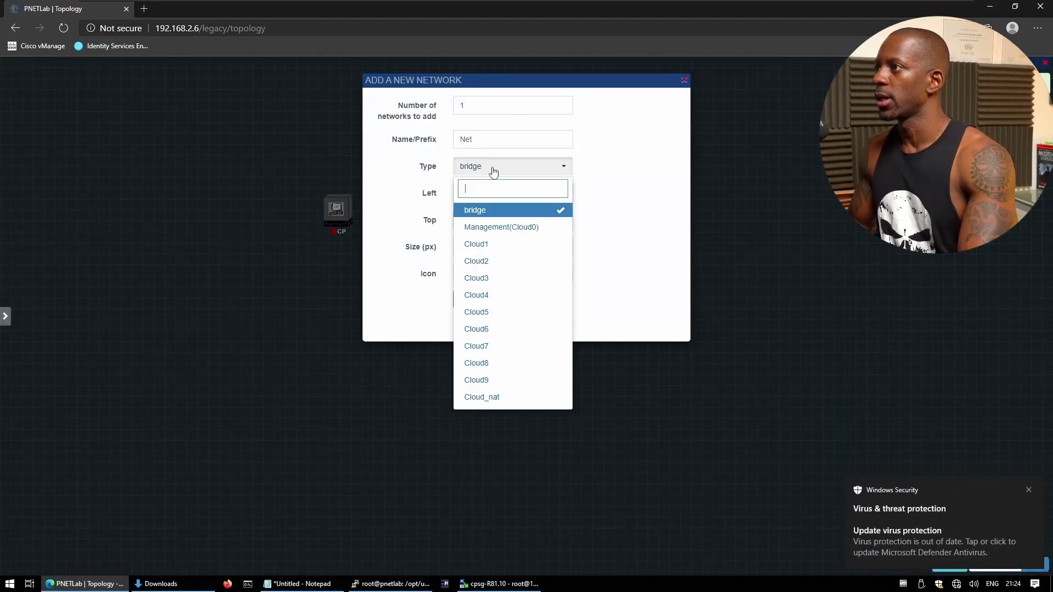
left_click(508, 228)
left_click(471, 300)
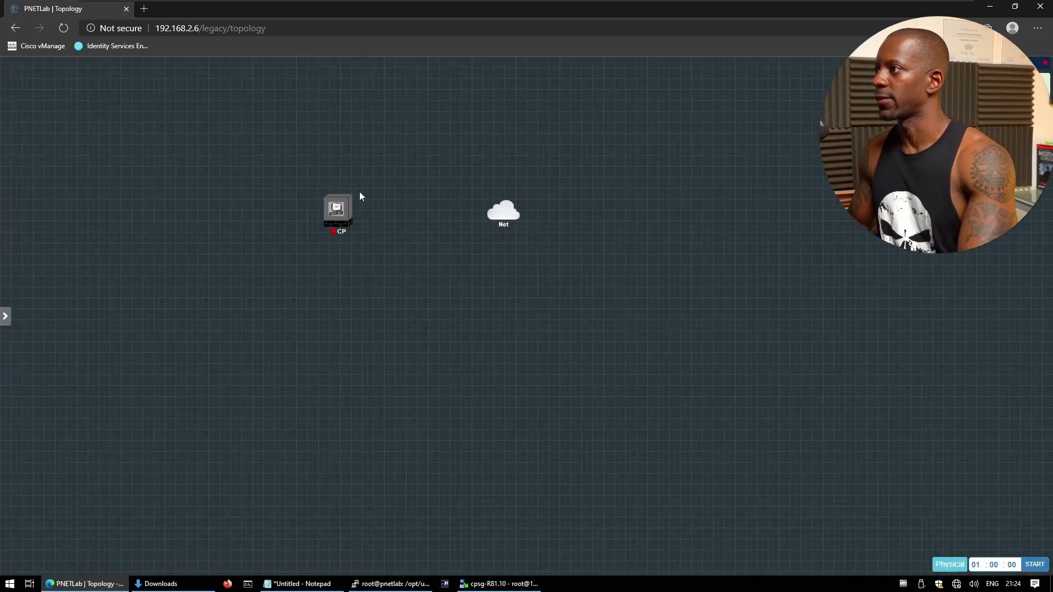
Connect CP's eth0 to the Net cloud and start the CP node.
left_click_drag(351, 209, 490, 216)
left_click(549, 299)
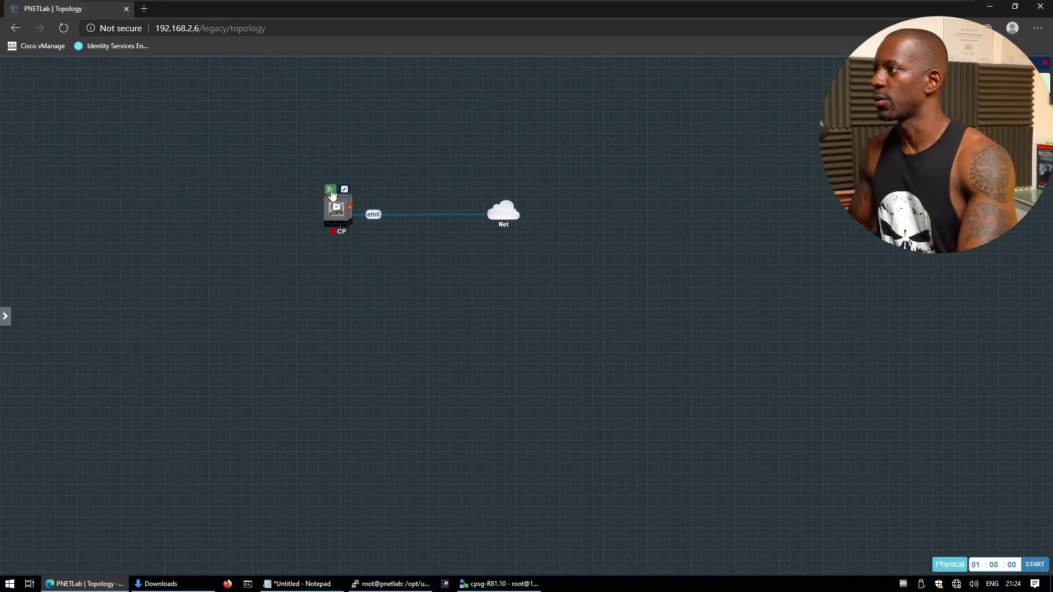
left_click(330, 190)
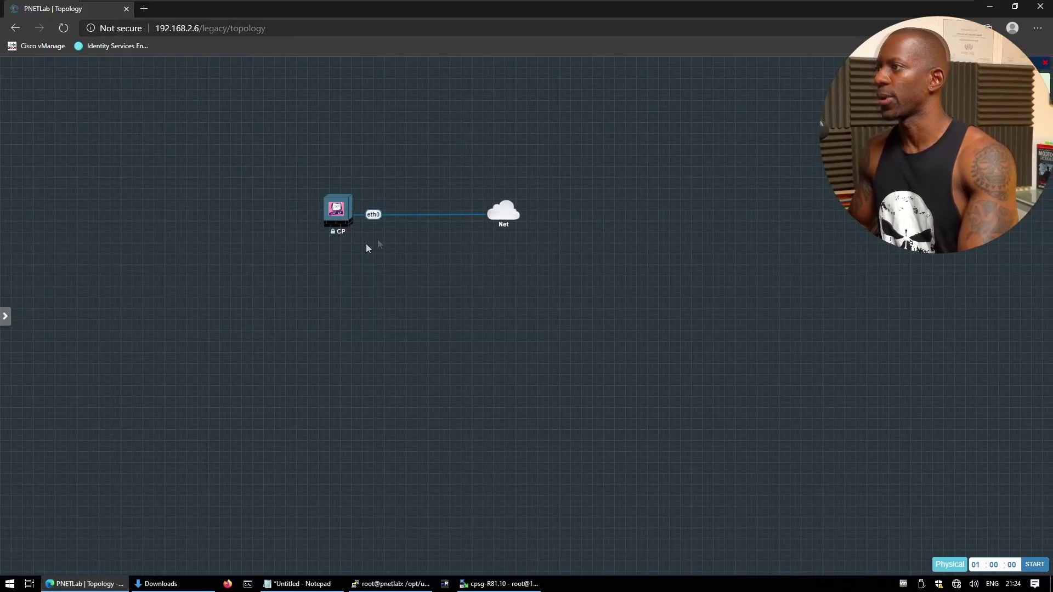
Open CP's VNC console and select 'Install Gaia on this system' to launch the installer.
left_click(341, 215)
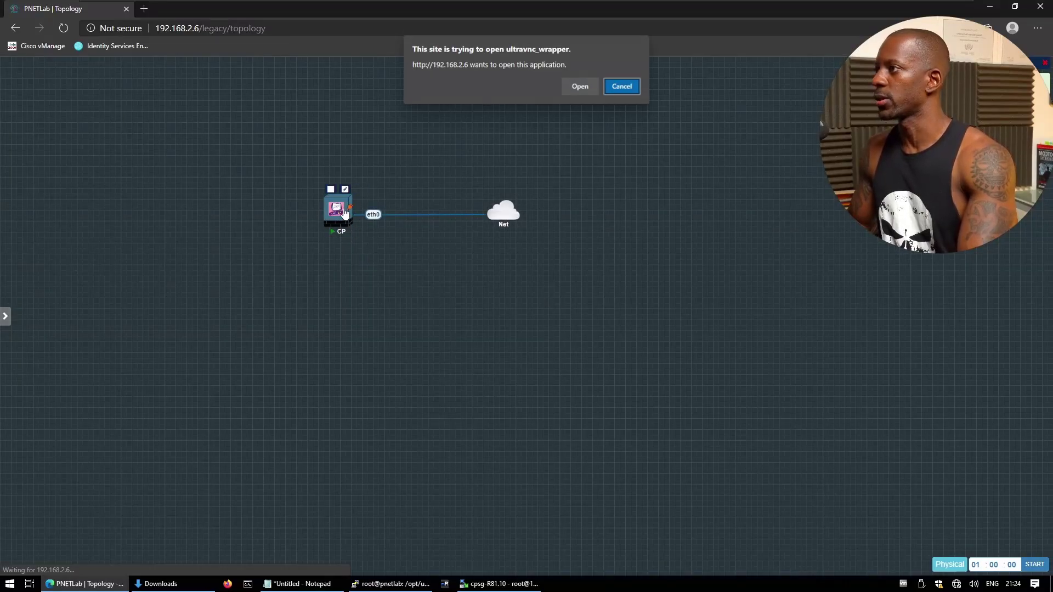
left_click(583, 84)
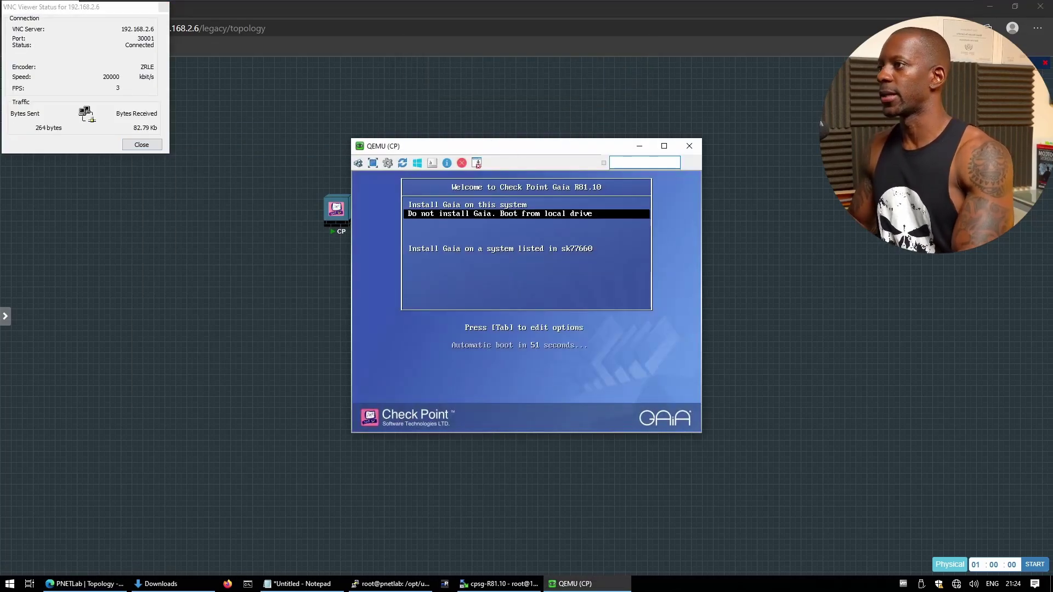
key("Up")
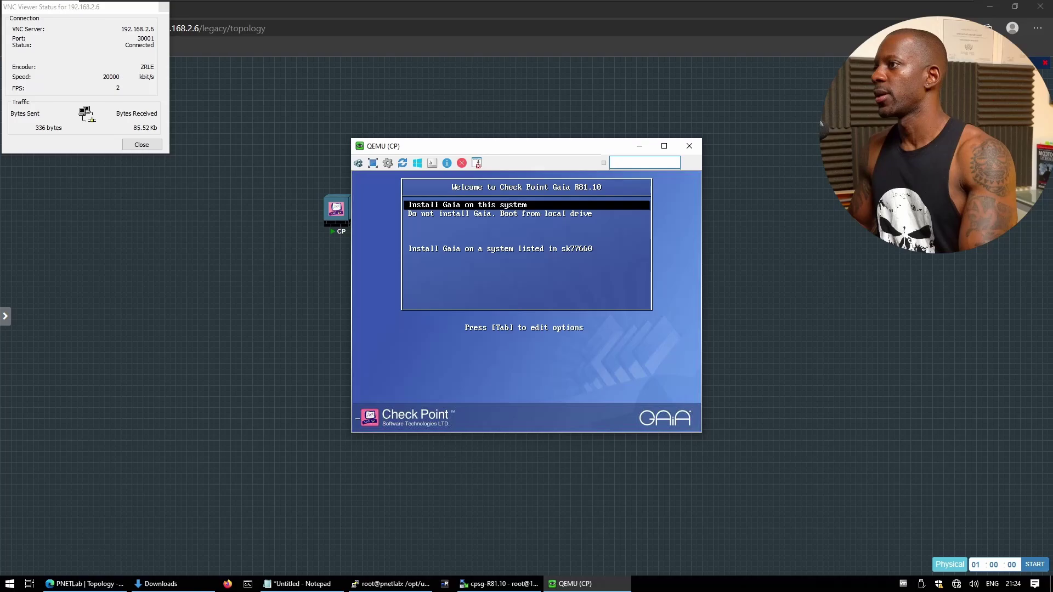
key("Return")
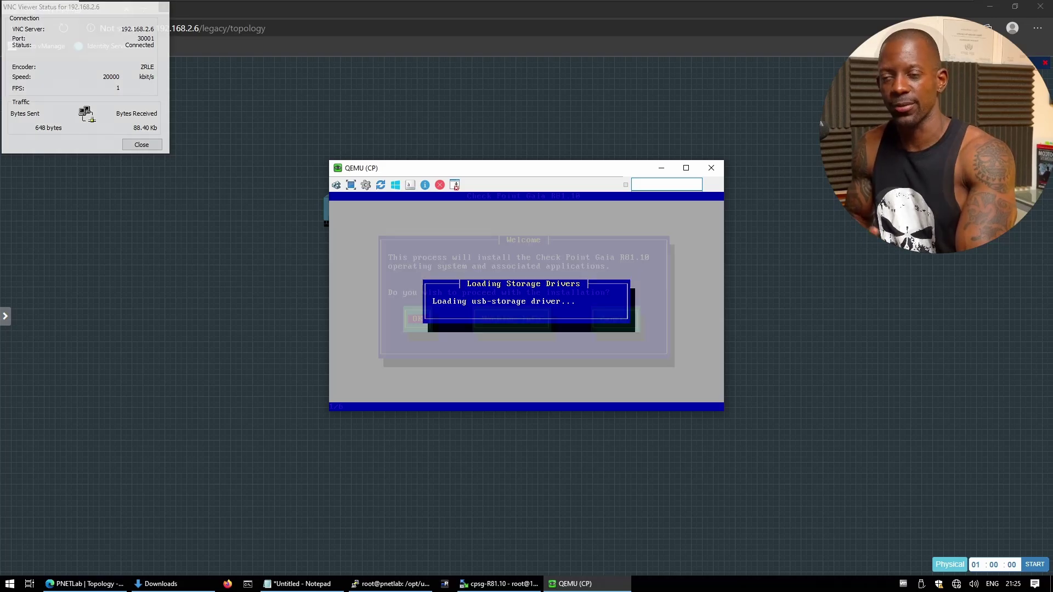
Accept the Gaia installer welcome, US keyboard and default partition sizes.
key("Return")
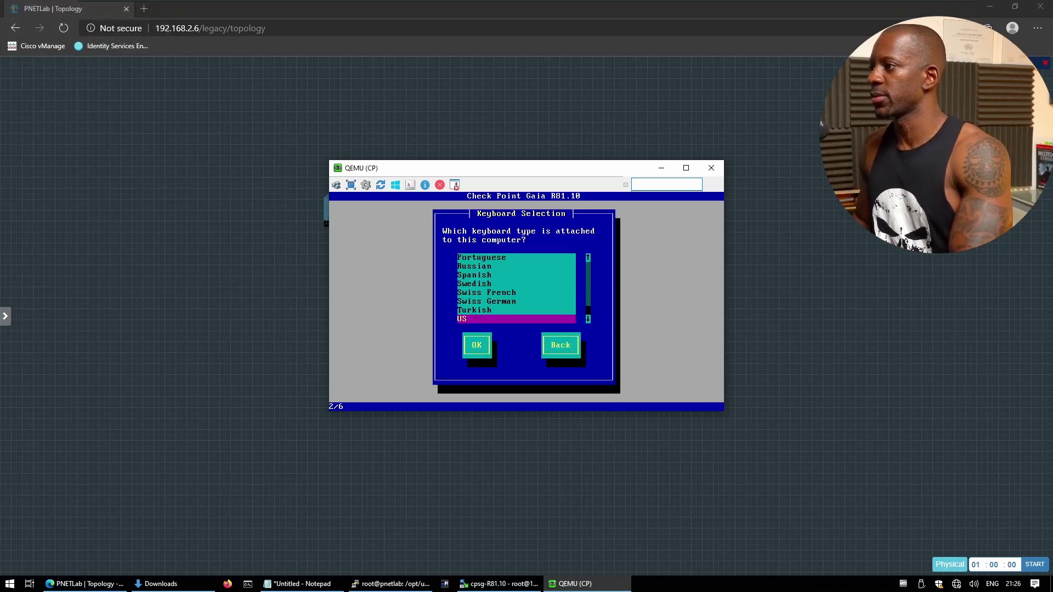
key("Return")
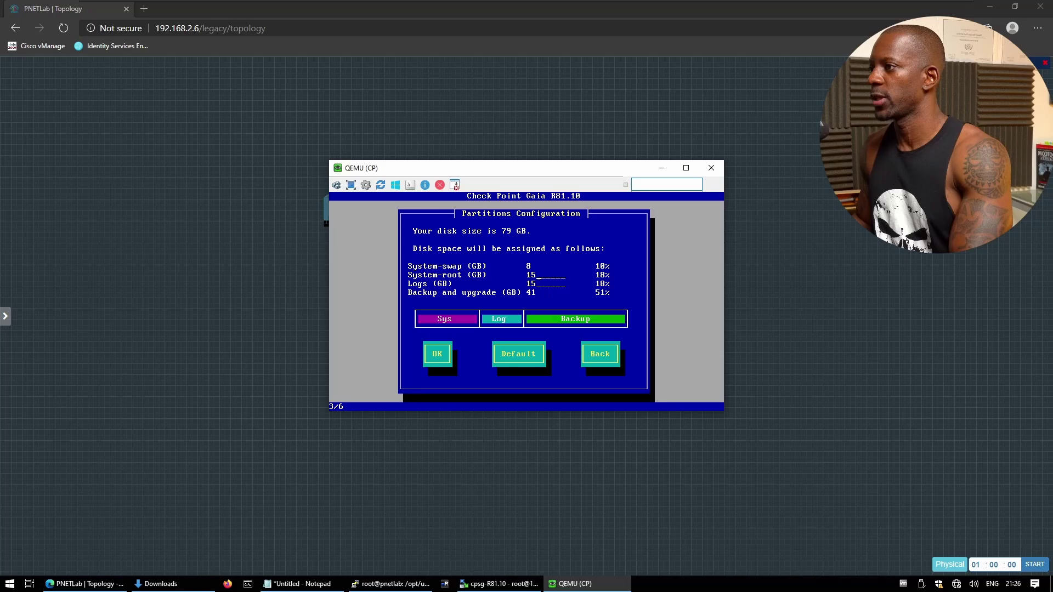
key("Tab")
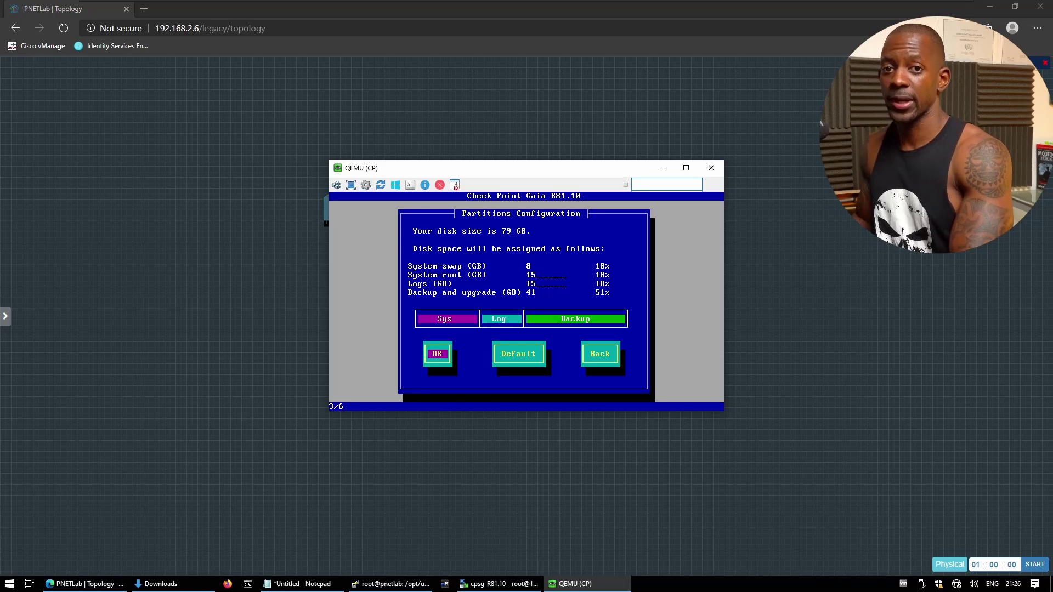
key("Return")
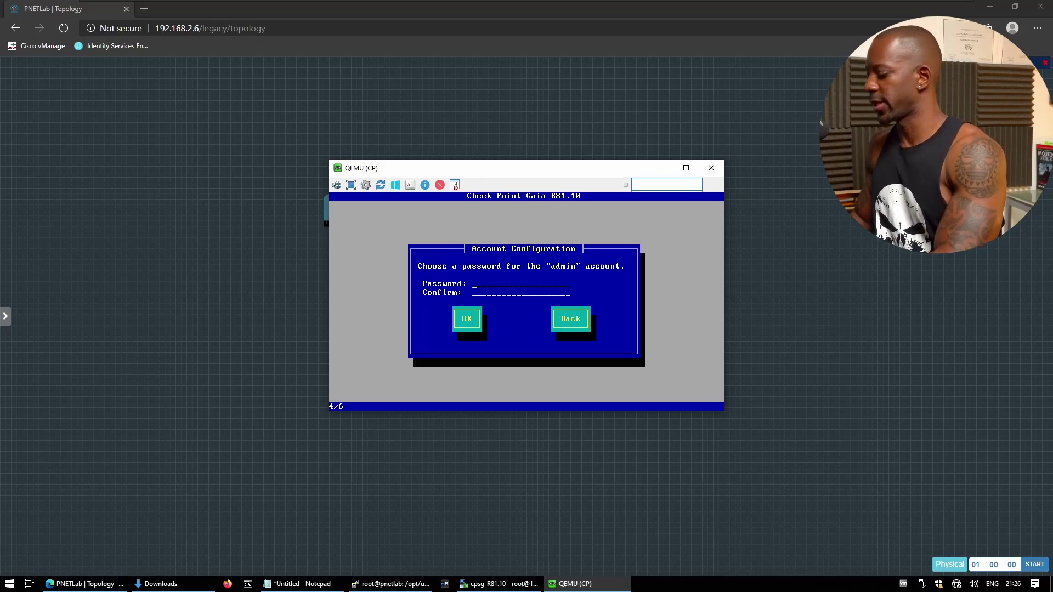
Set and confirm the admin account password.
type("********")
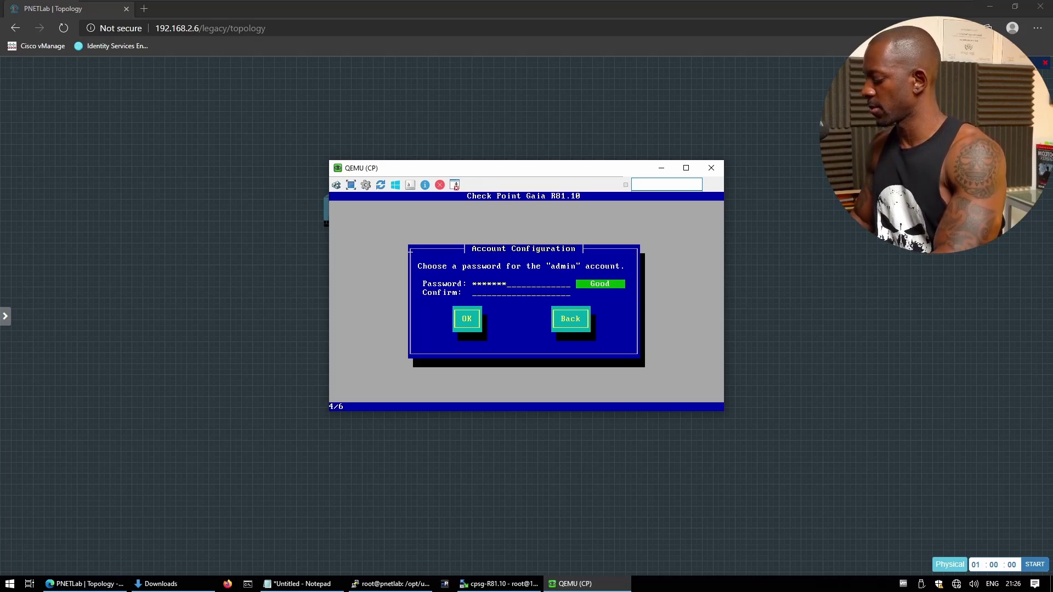
key("Tab")
type("****")
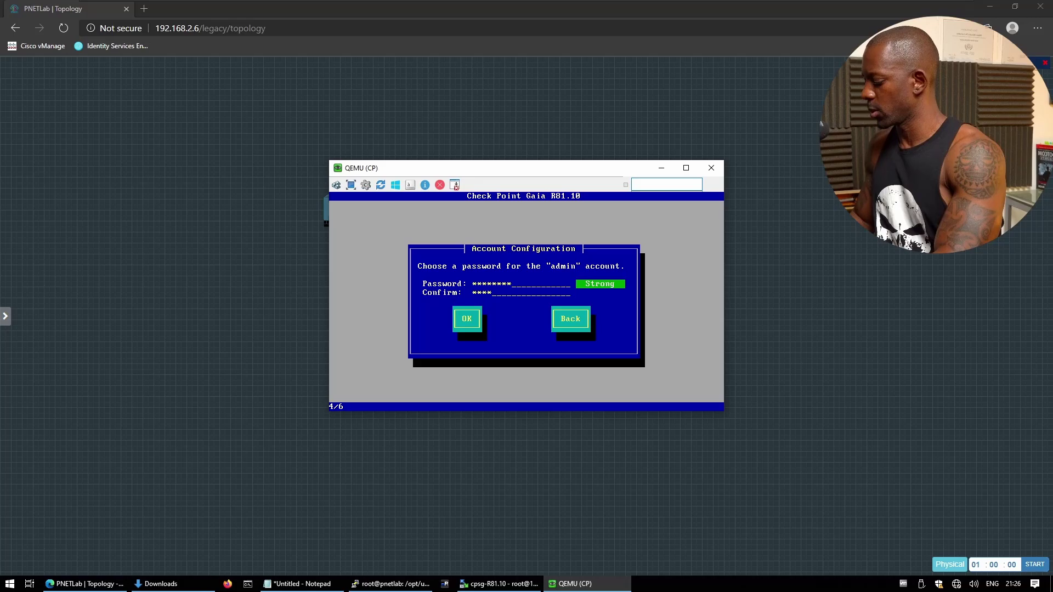
type("****")
key("Tab")
key("Return")
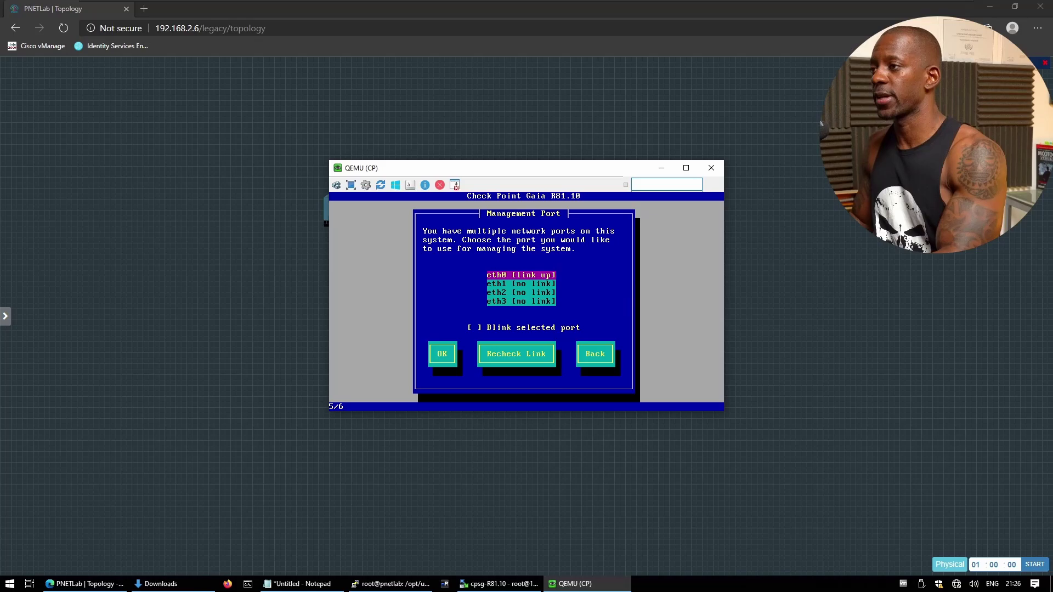
Use eth0 with gateway 192.168.1.254, start the install, then close the console.
key("Tab")
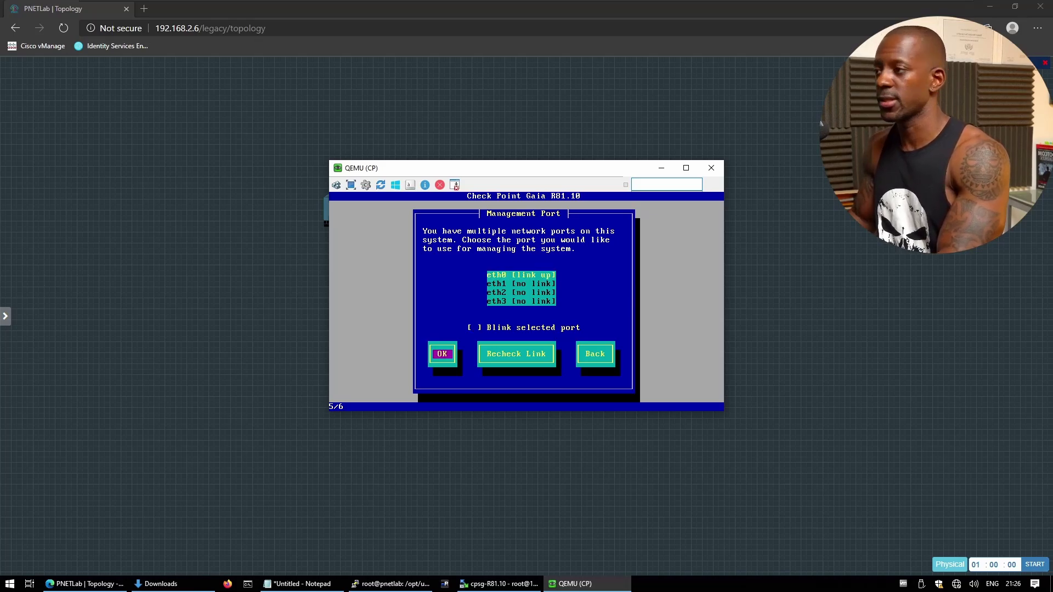
key("Return")
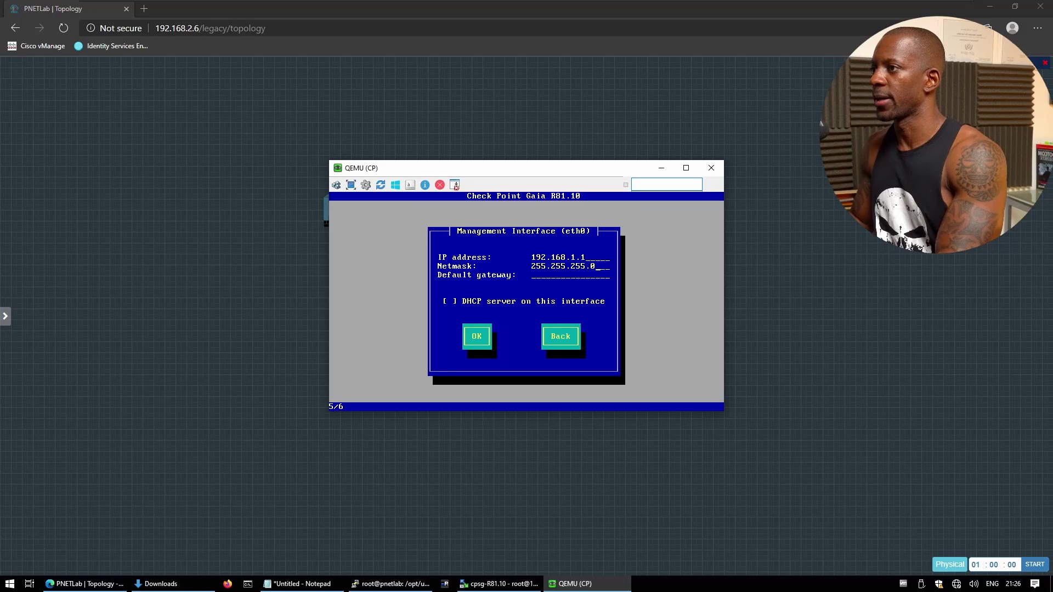
key("Tab")
type("192.168.1.254")
key("Tab")
key("Return")
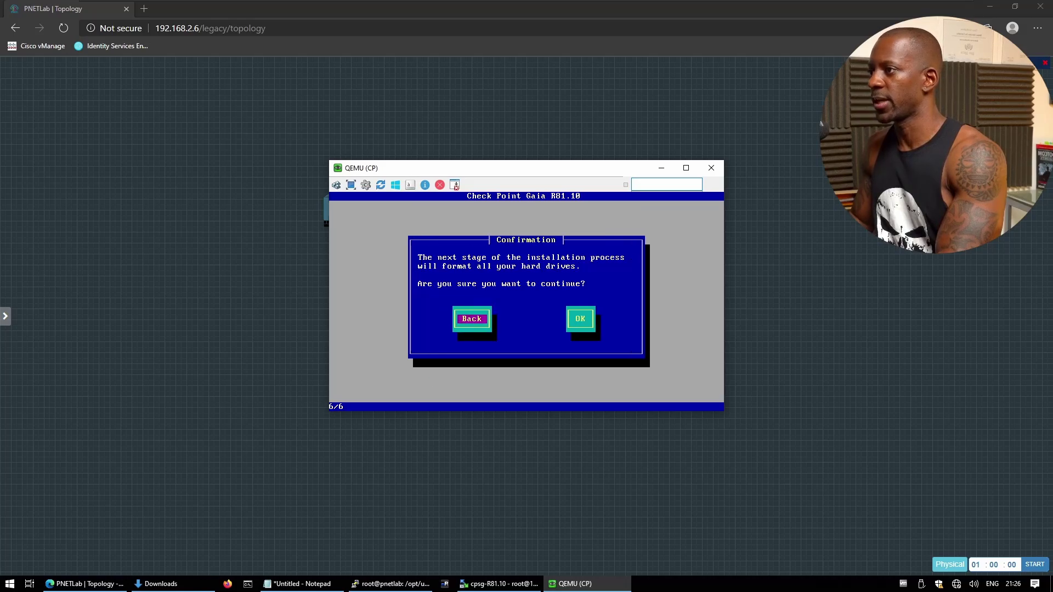
key("Tab")
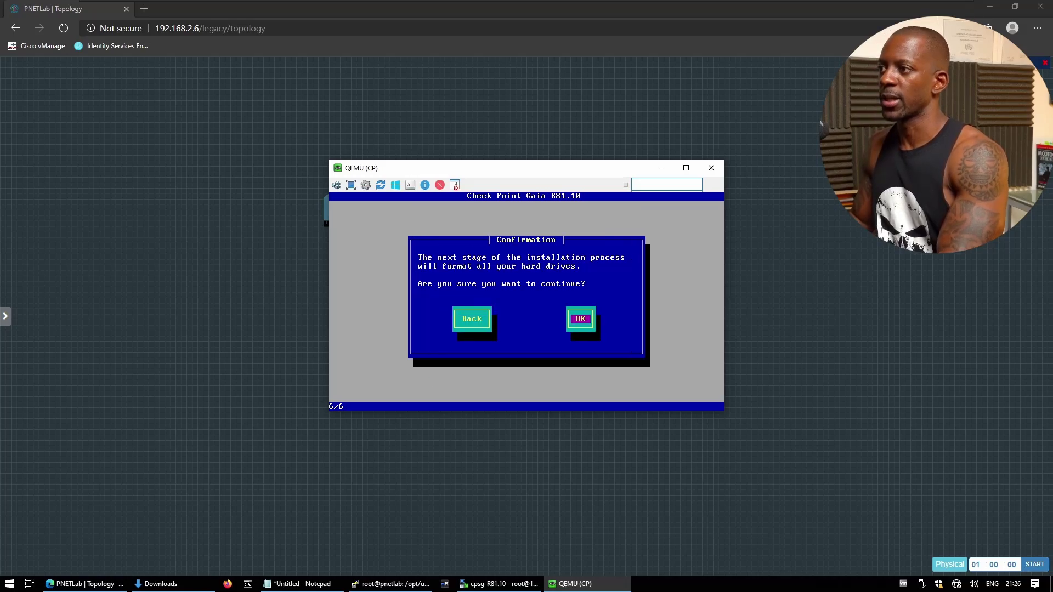
key("Return")
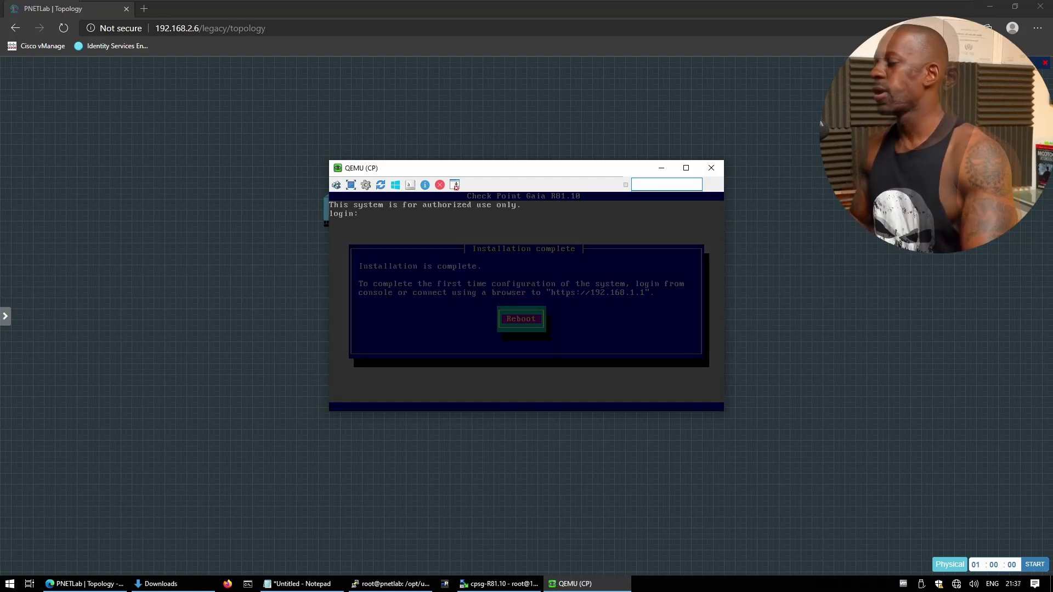
left_click(711, 168)
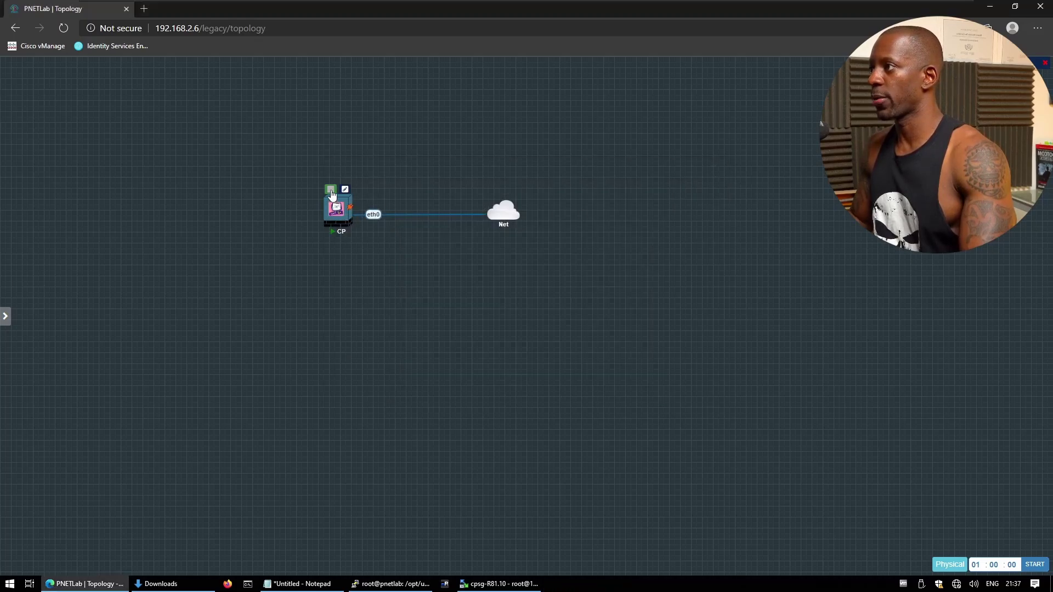
Stop the CP node and copy its node folder path /opt/unetlab/tmp/1/1.
left_click(331, 189)
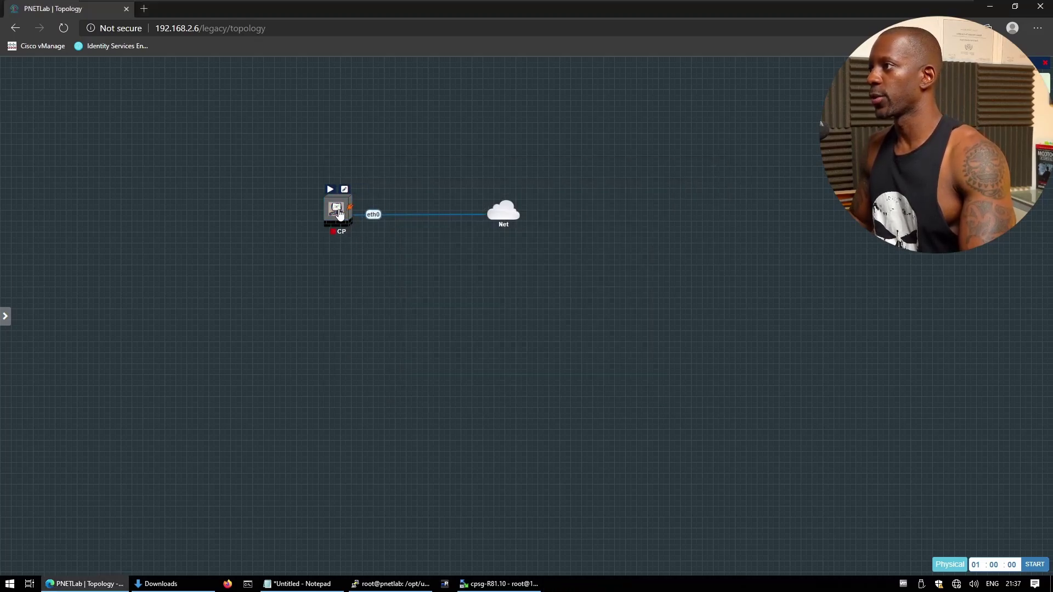
right_click(336, 211)
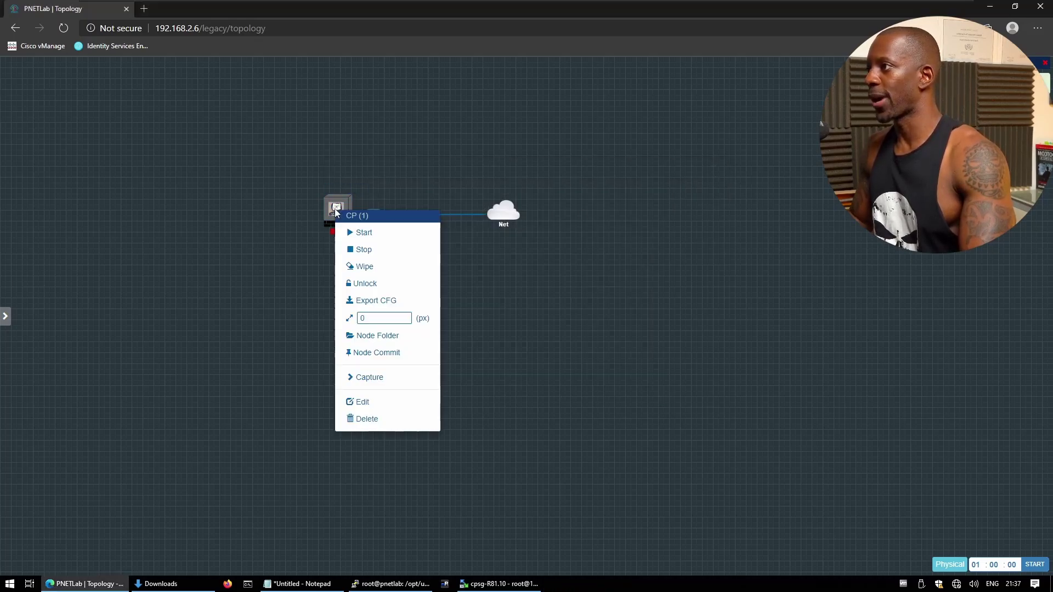
left_click(397, 337)
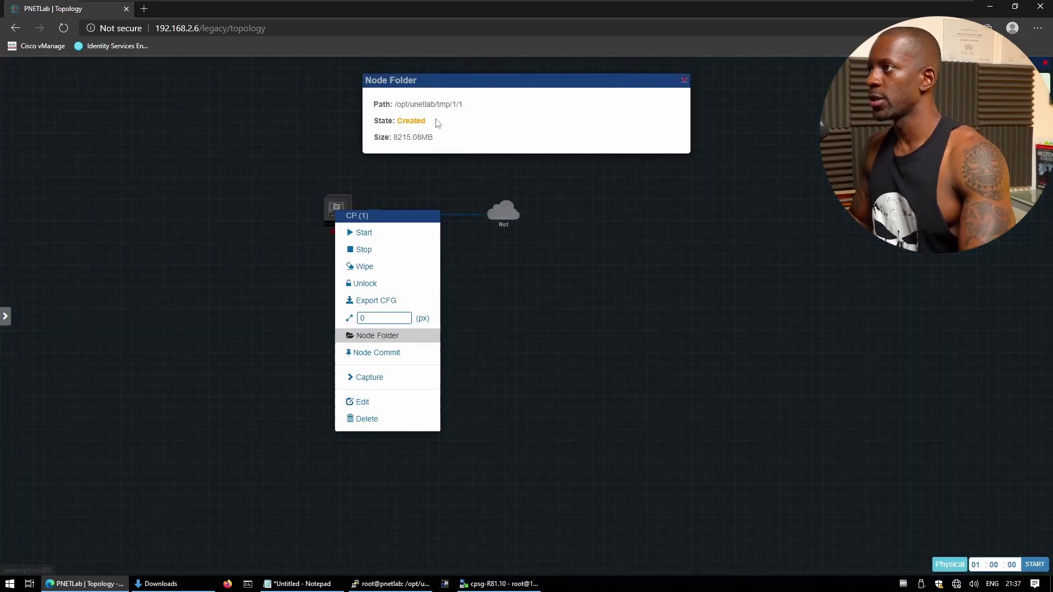
left_click_drag(464, 104, 395, 104)
key("ctrl+c")
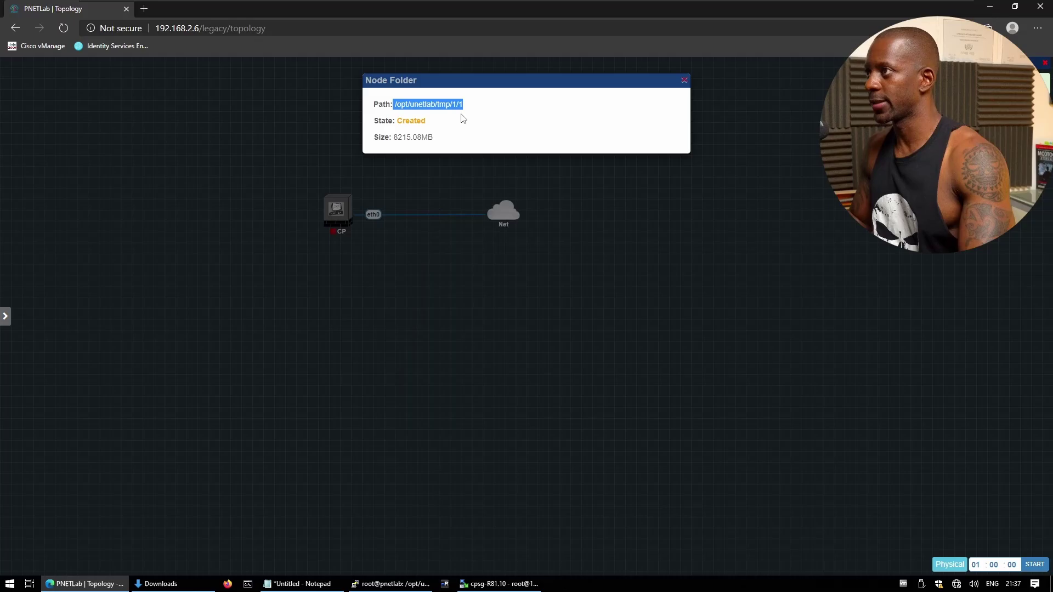
In PuTTY, change into /opt/unetlab/tmp/1/1 and list its files.
left_click(390, 583)
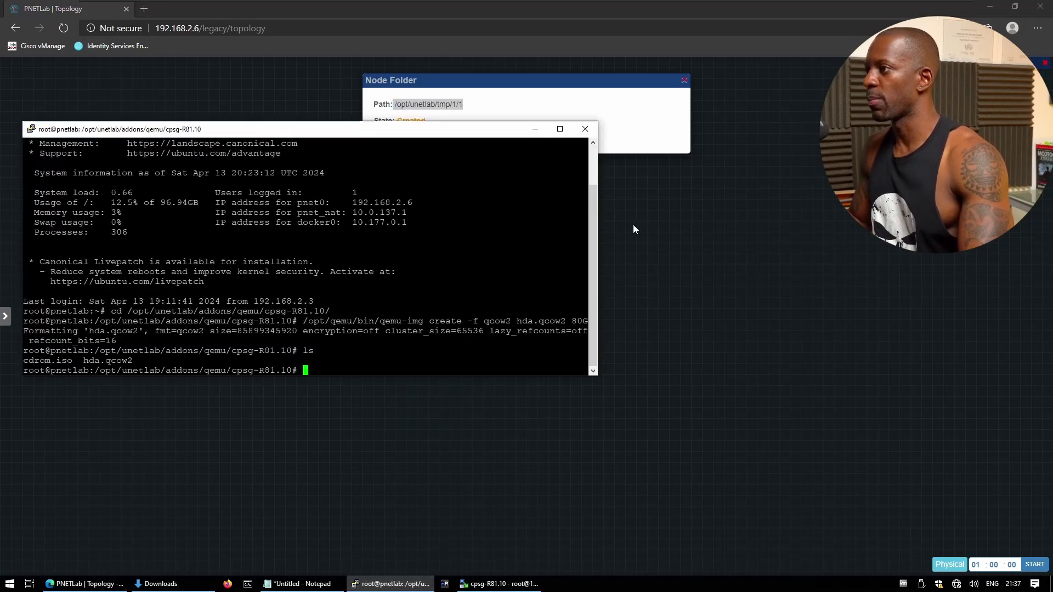
type("cd")
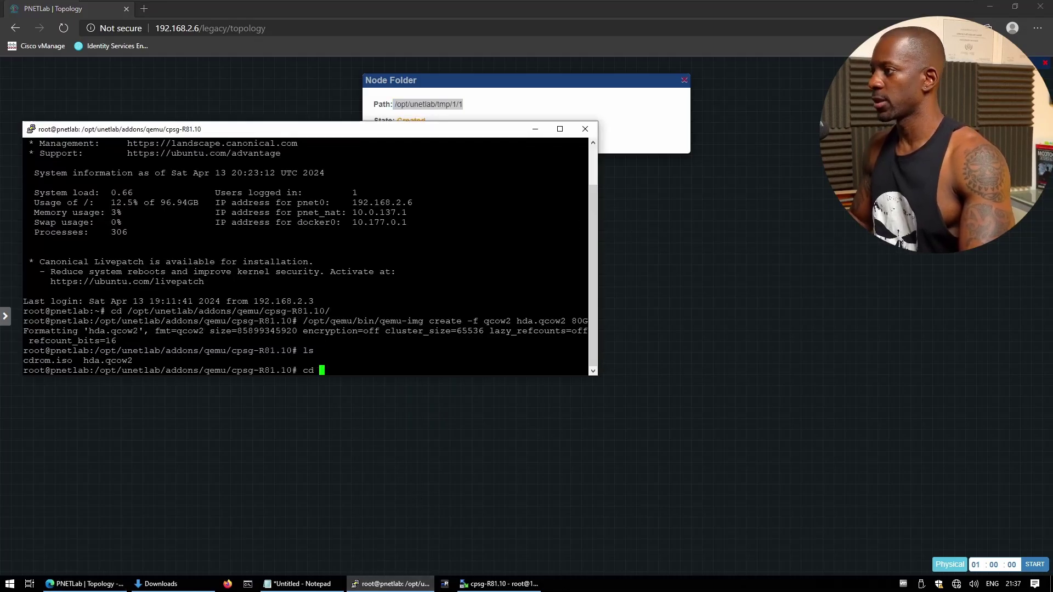
key("shift+Insert")
key("Return")
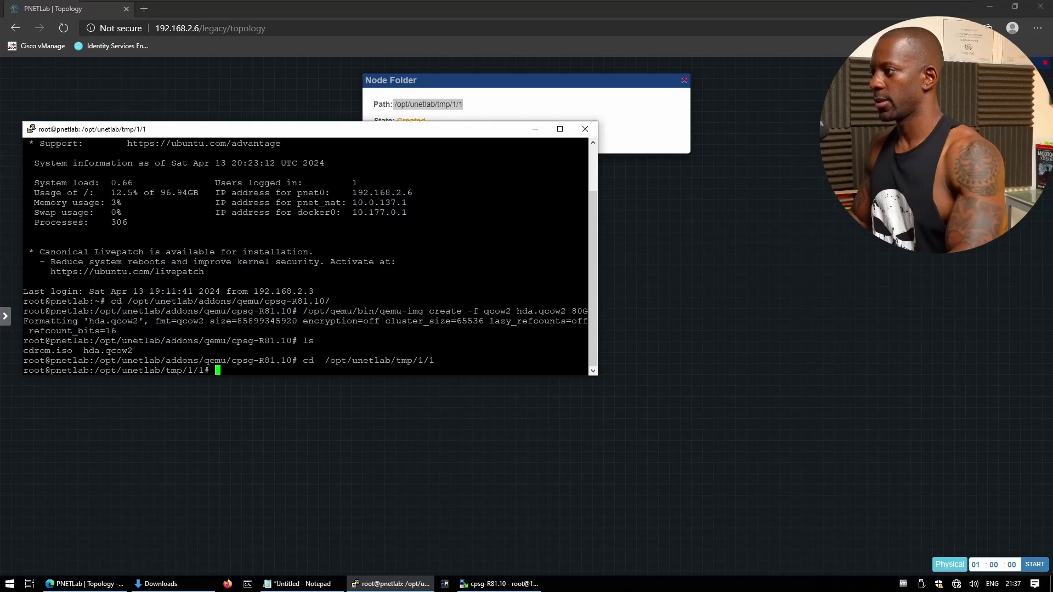
left_click_drag(597, 256, 796, 257)
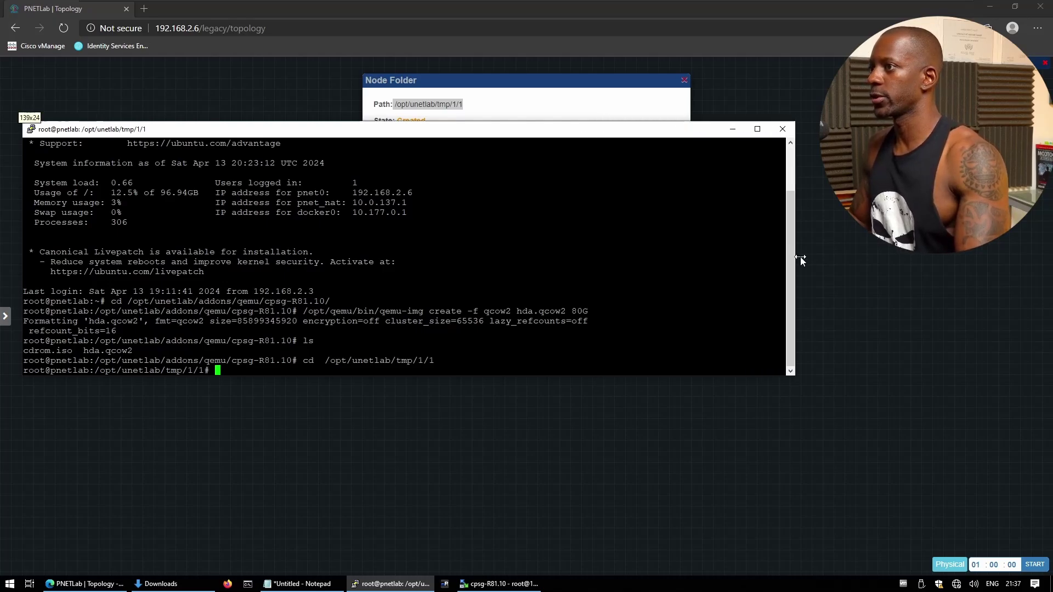
type("ls")
key("Return")
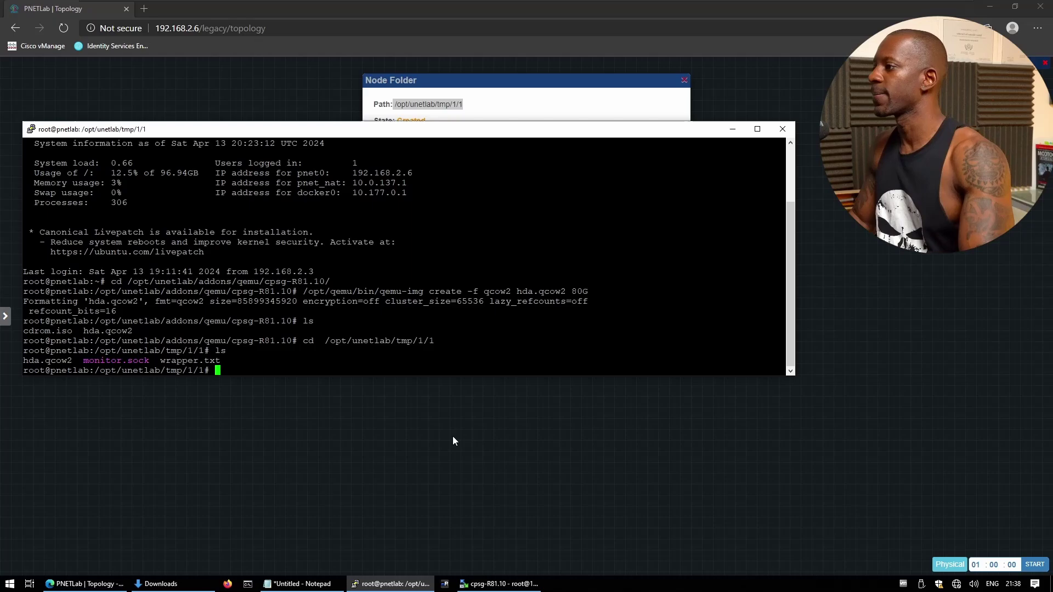
Copy the qemu-img commit command from Notepad and run it on hda.qcow2.
left_click(301, 583)
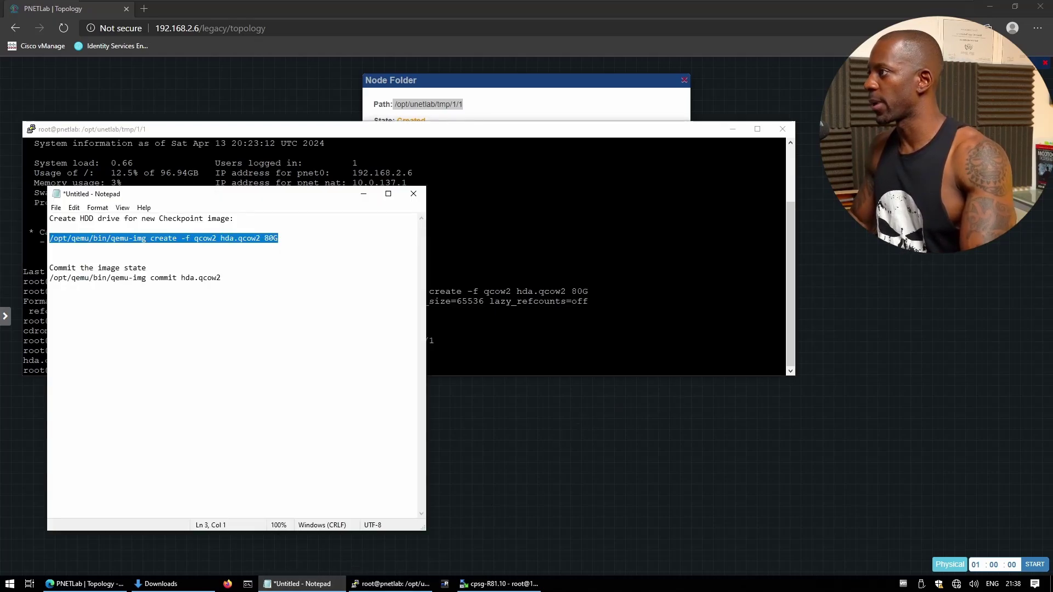
key("Down")
key("Down")
key("Down")
key("Down")
key("End")
key("ctrl+shift+Left")
key("ctrl+shift+Left")
key("ctrl+shift+Left")
key("ctrl+shift+Left")
key("ctrl+shift+Left")
key("ctrl+shift+Left")
key("ctrl+c")
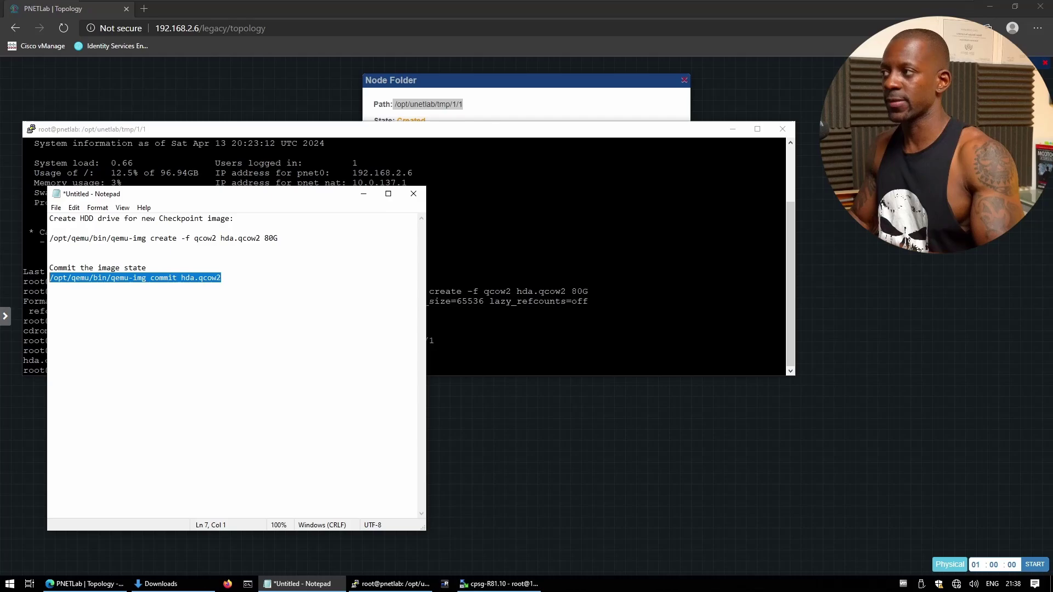
key("alt+Tab")
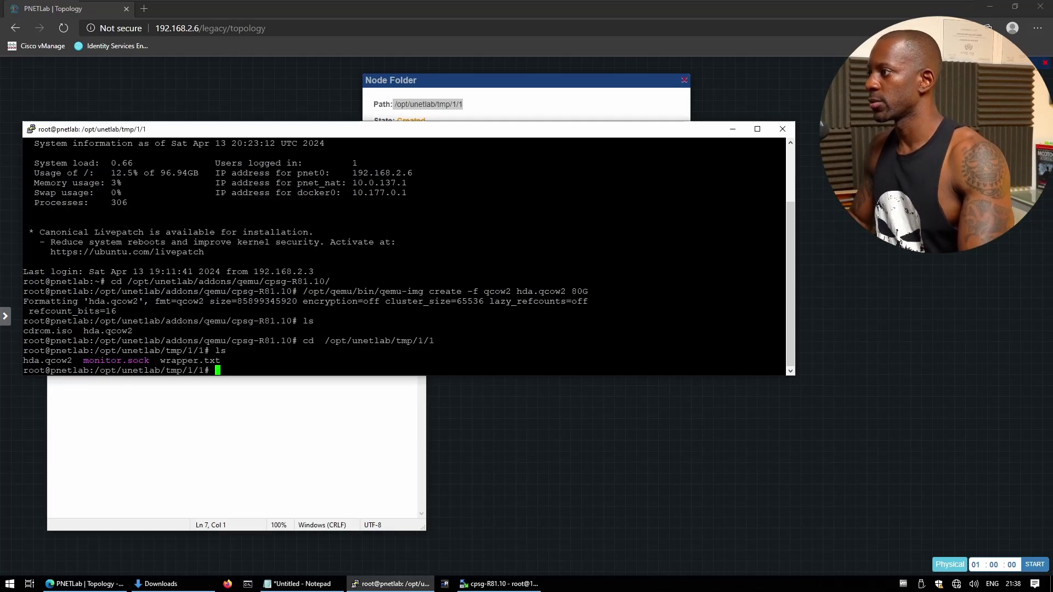
key("shift+Insert")
key("Return")
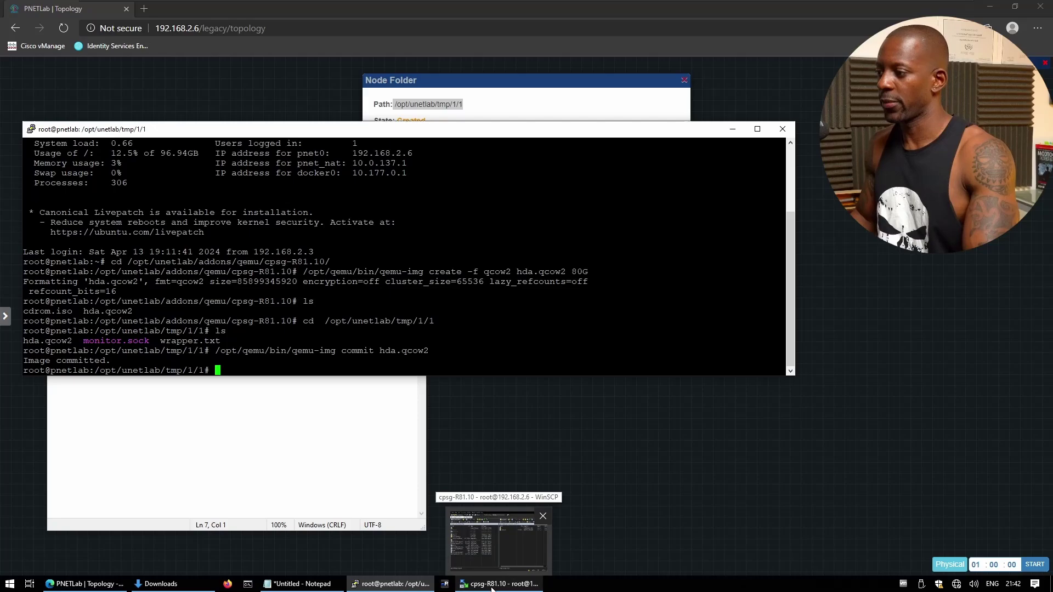
Refresh the cpsg-R81.10 folder, delete cdrom.iso, and close WinSCP.
left_click(493, 585)
left_click(634, 227)
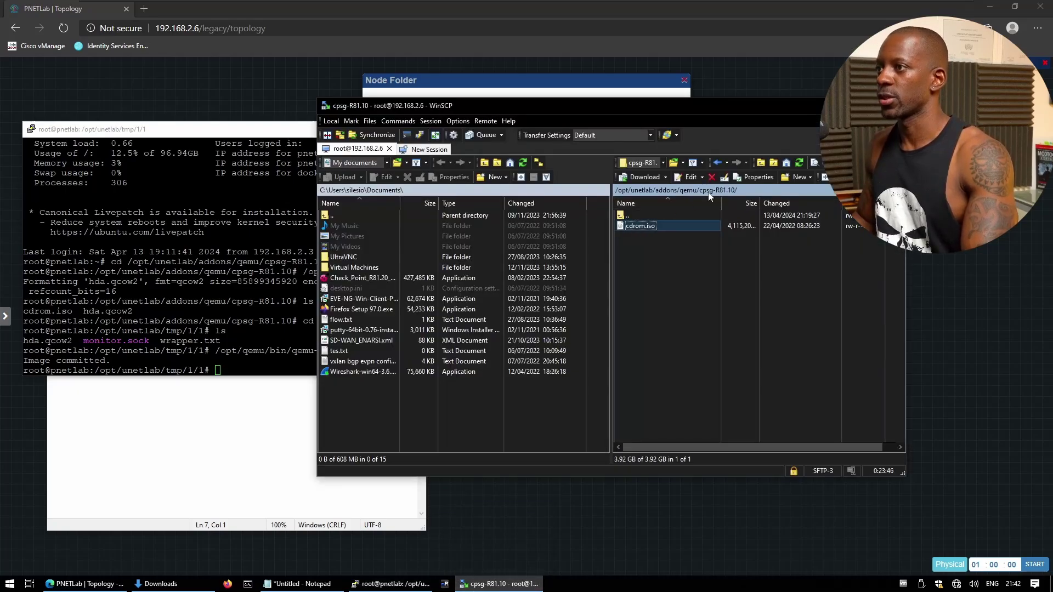
left_click(799, 162)
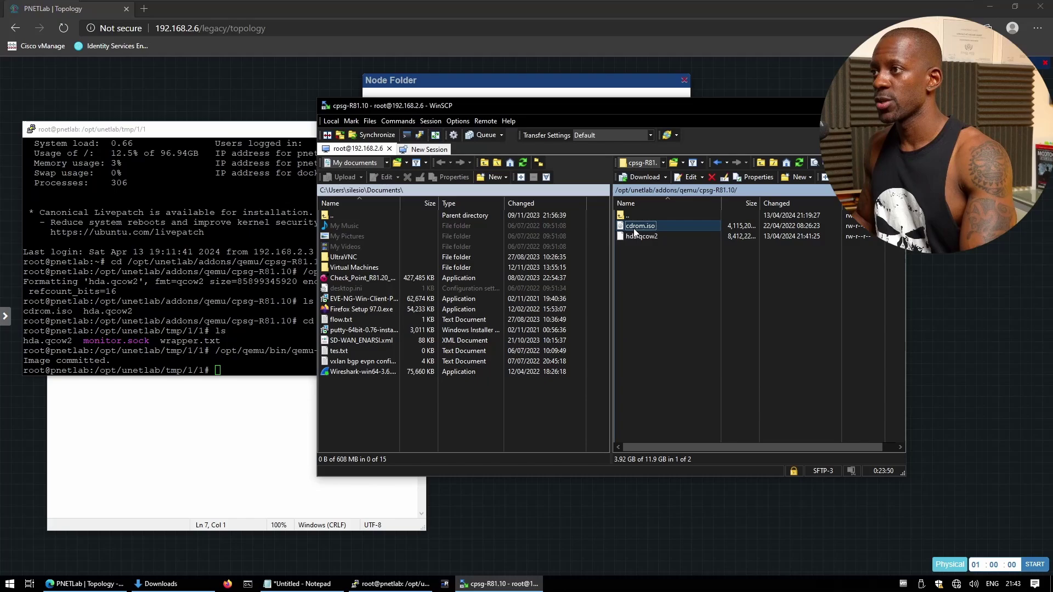
left_click(660, 285)
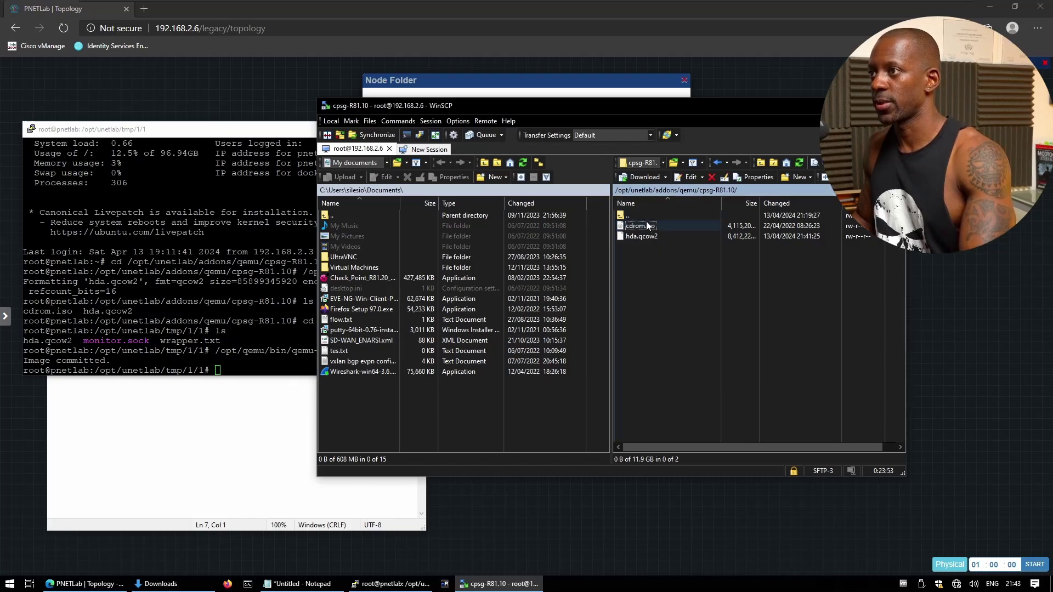
left_click(649, 225)
left_click(712, 177)
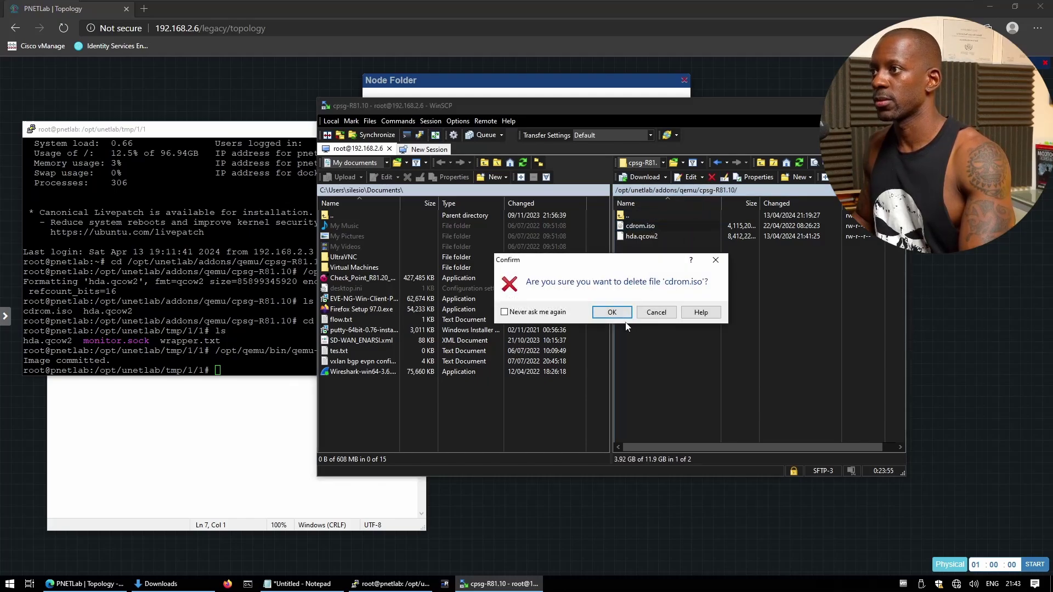
left_click(612, 313)
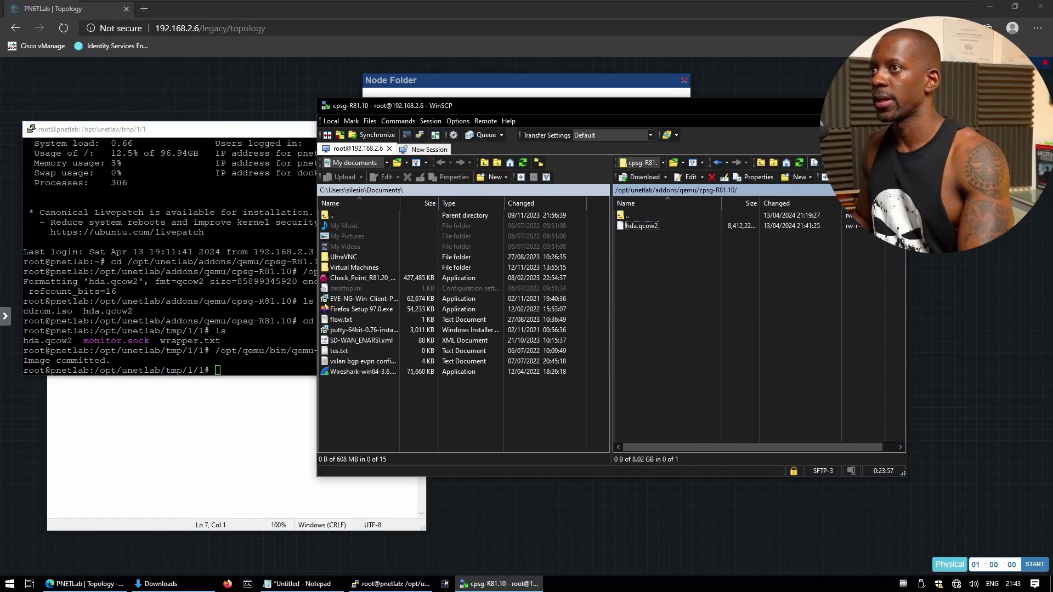
key("alt+F4")
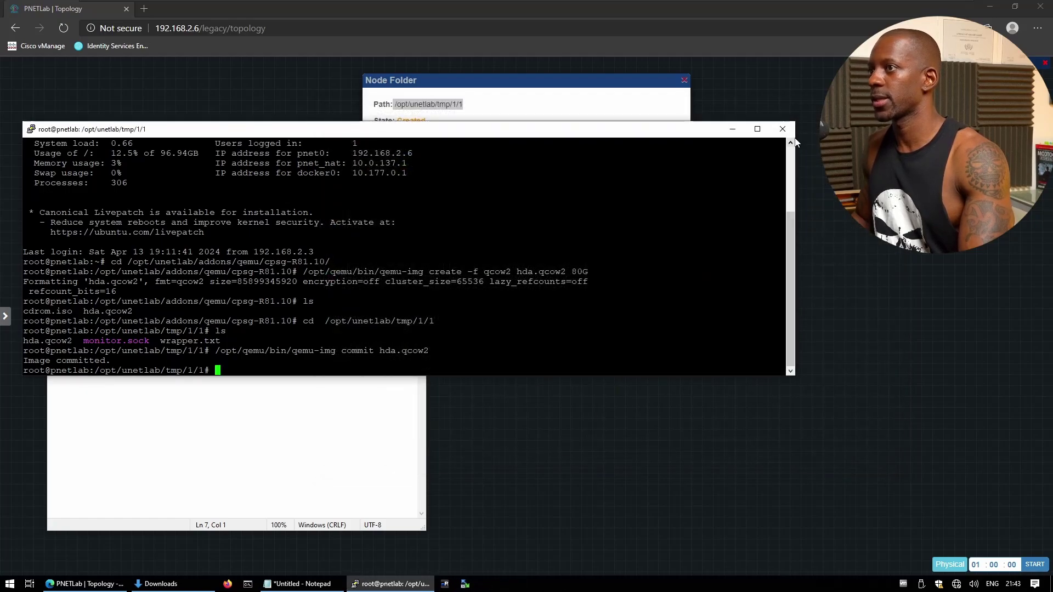
Close the PuTTY session and dismiss the node folder info.
left_click(783, 129)
left_click(543, 333)
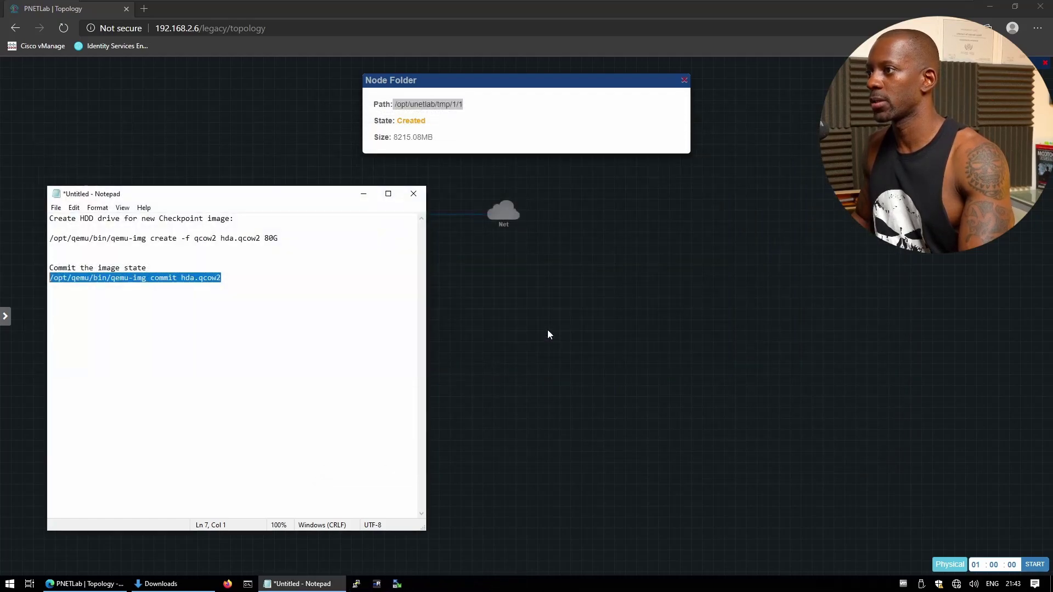
left_click(616, 289)
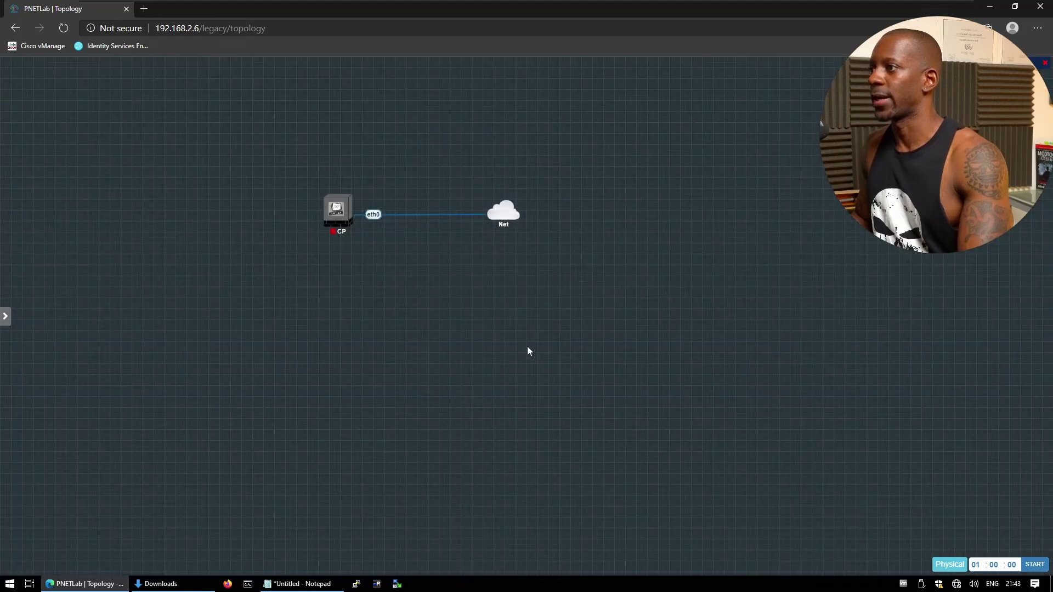
Add a CheckPoint Security Gateway VE node with VNC as primary console.
right_click(528, 351)
left_click(554, 368)
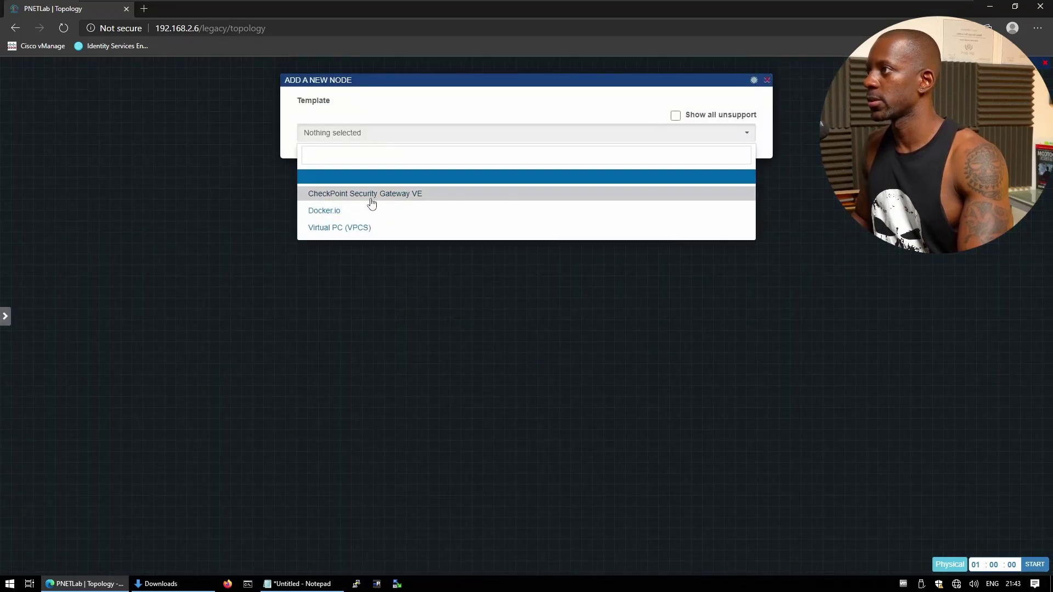
left_click(372, 204)
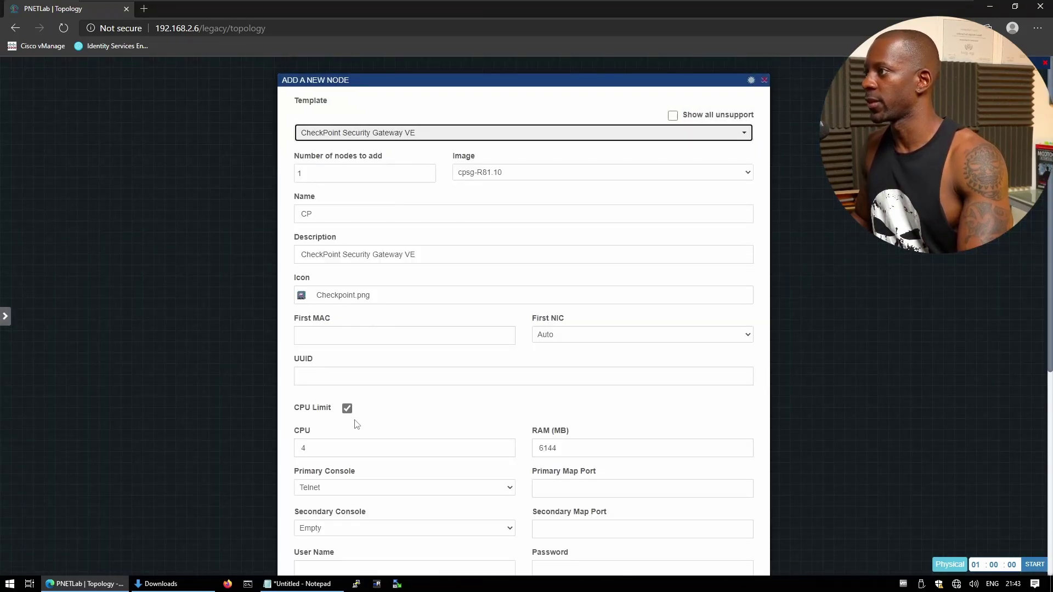
scroll(502, 445, "down", 5)
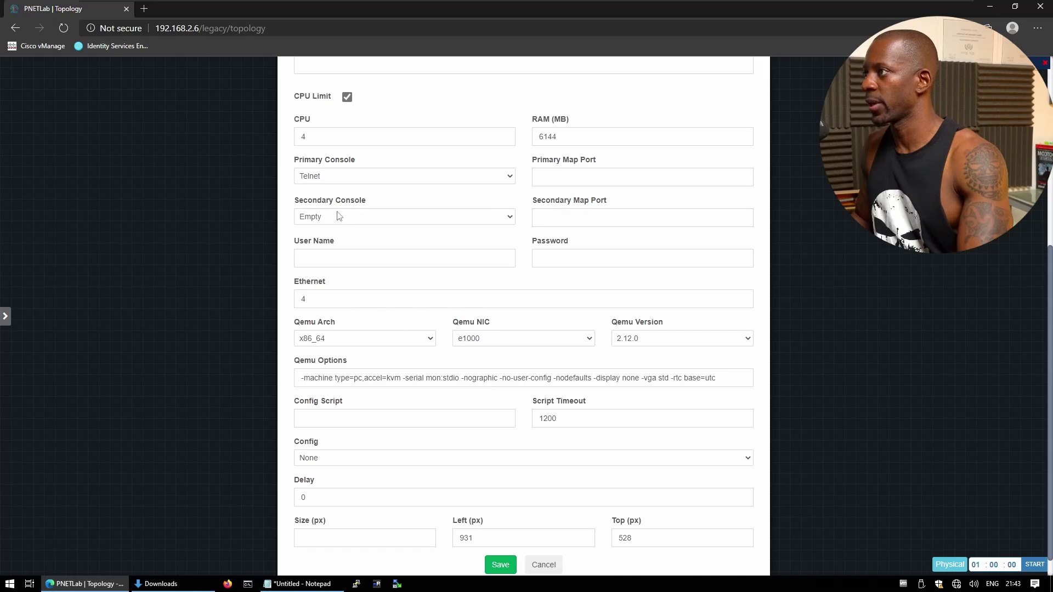
left_click(346, 178)
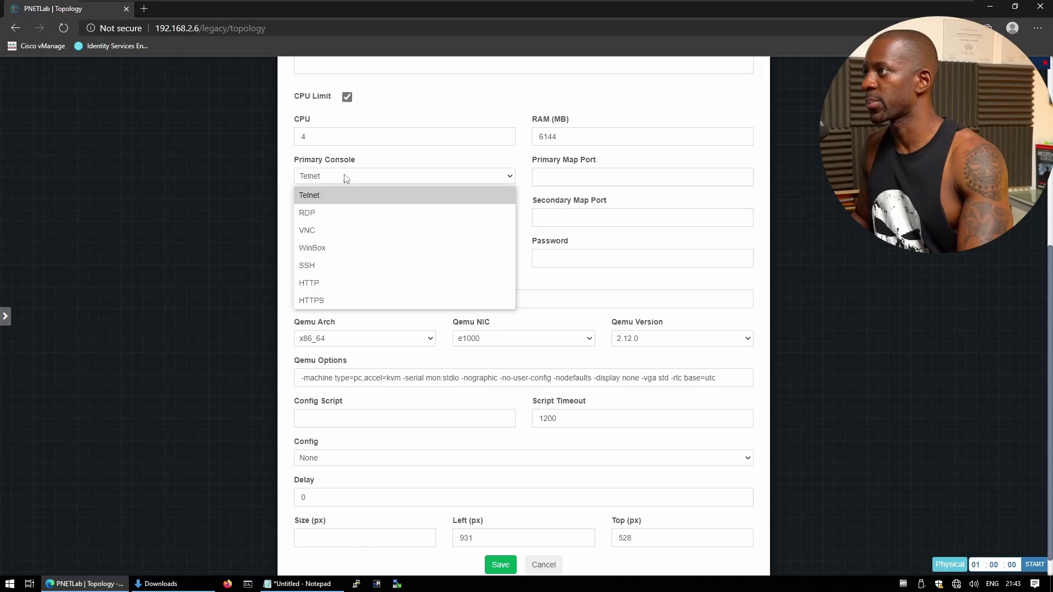
left_click(324, 231)
left_click(500, 566)
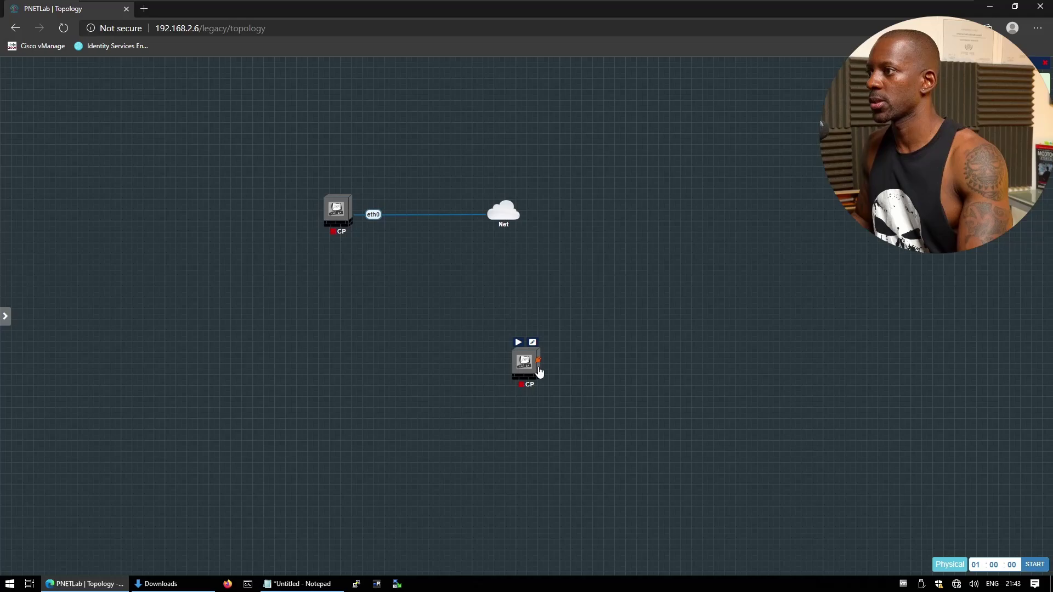
Link the new node's eth0 to the Net cloud and start it.
left_click_drag(539, 363, 508, 212)
left_click(550, 301)
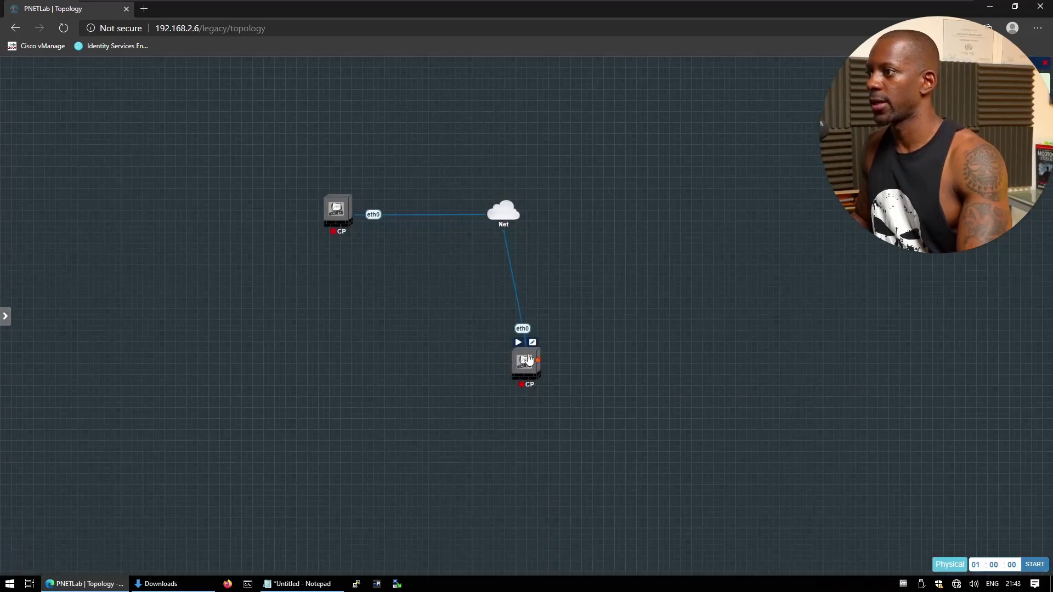
left_click(519, 342)
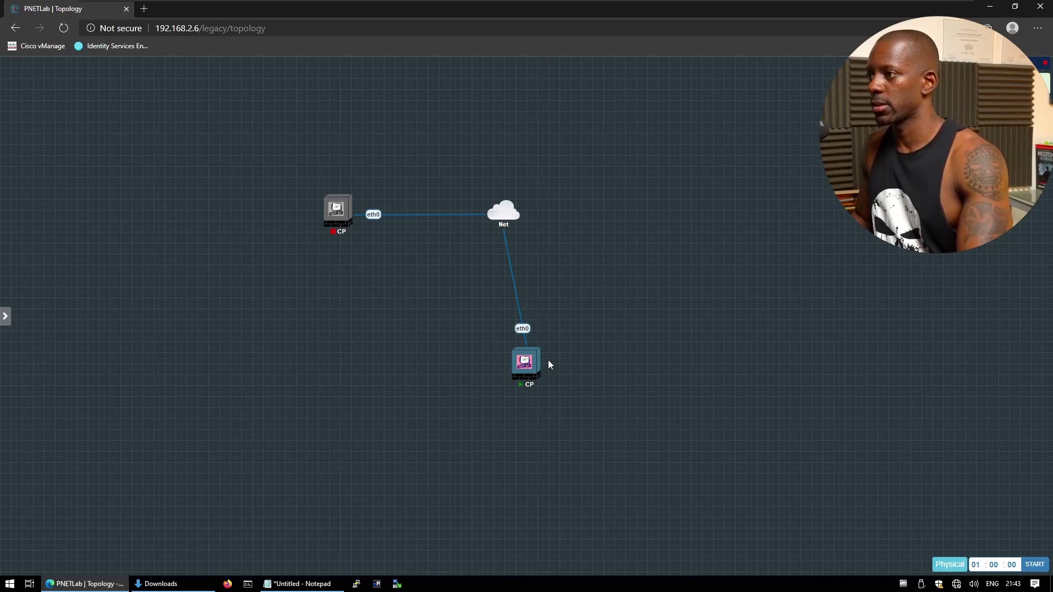
left_click(525, 362)
Launch VNC Viewer for the new node and log in as admin with its password.
left_click(580, 83)
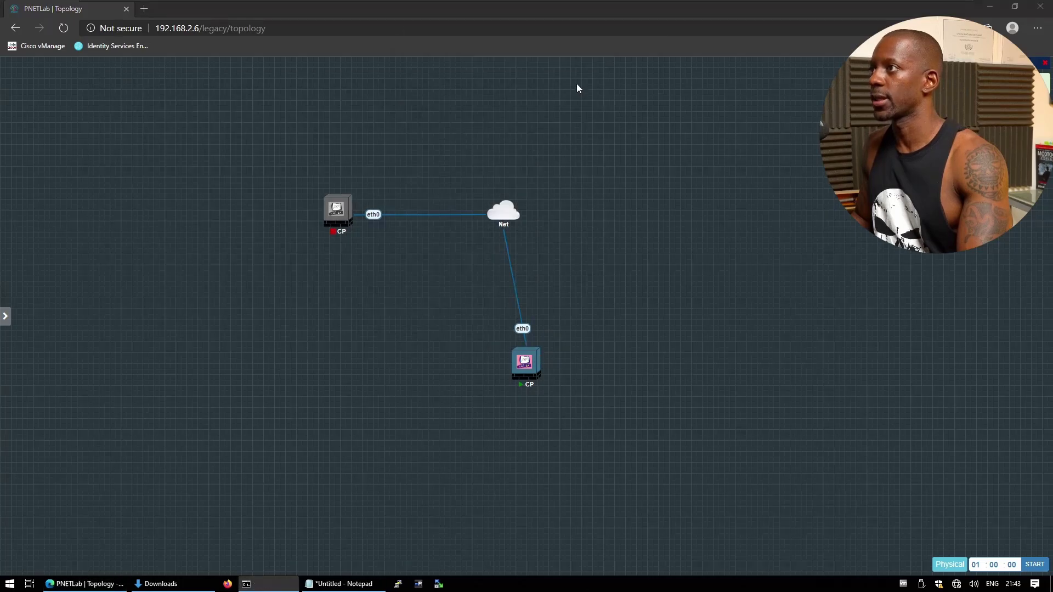
left_click_drag(490, 167, 515, 113)
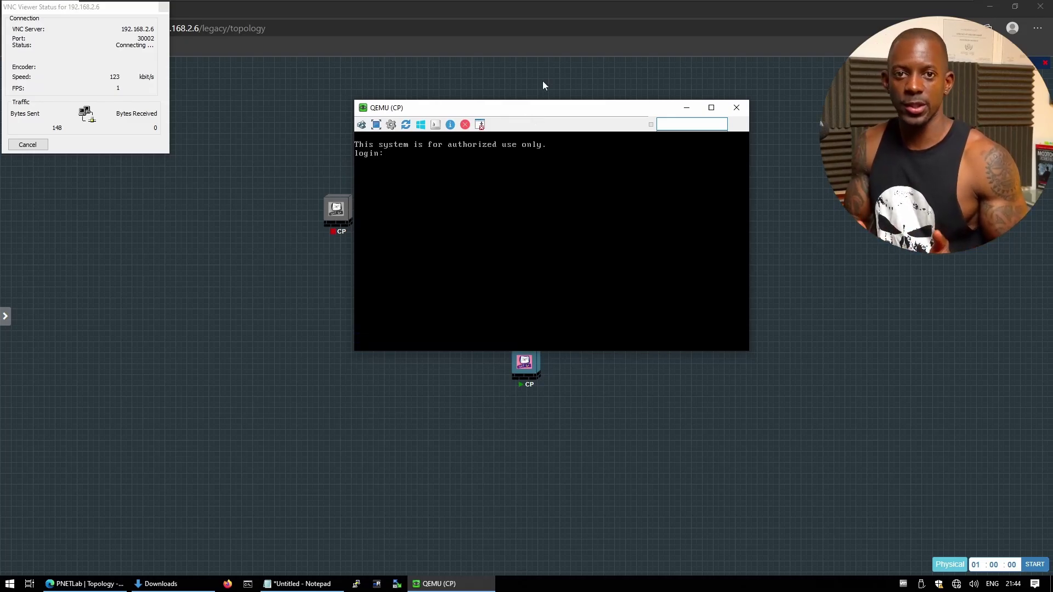
type("admin")
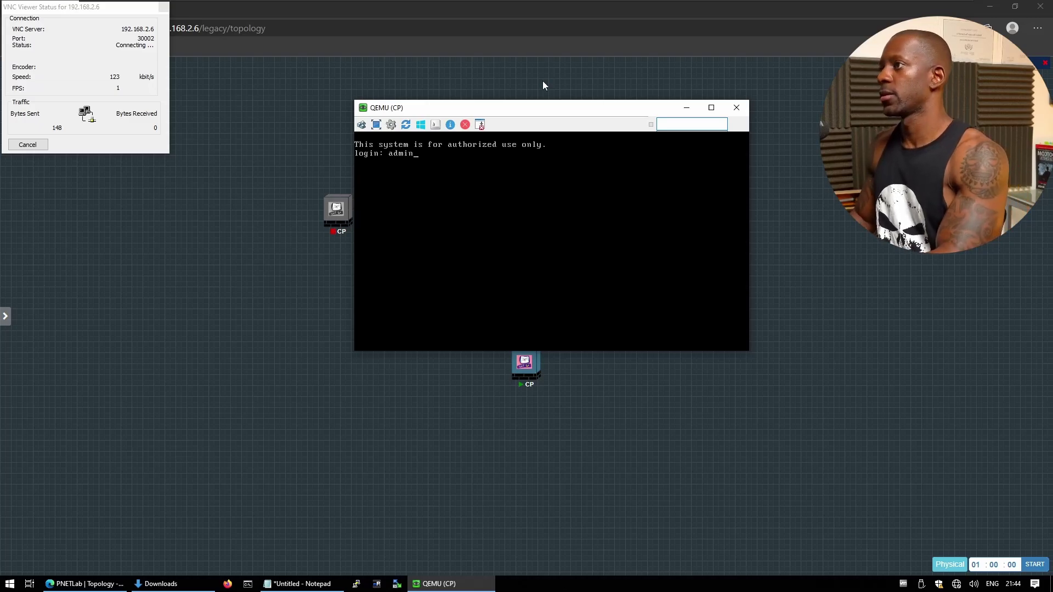
key("Return")
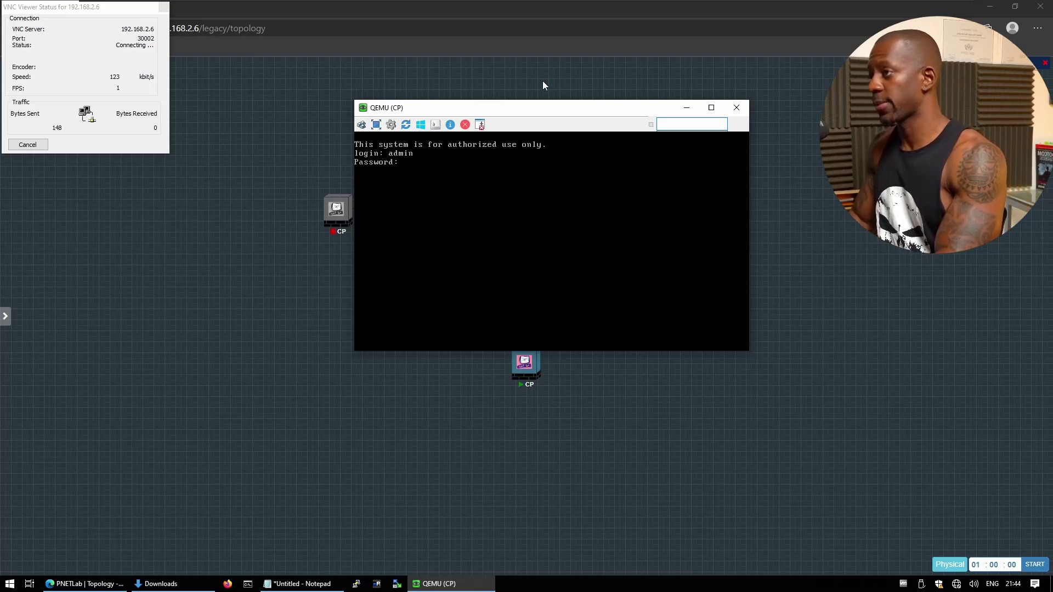
key("Return")
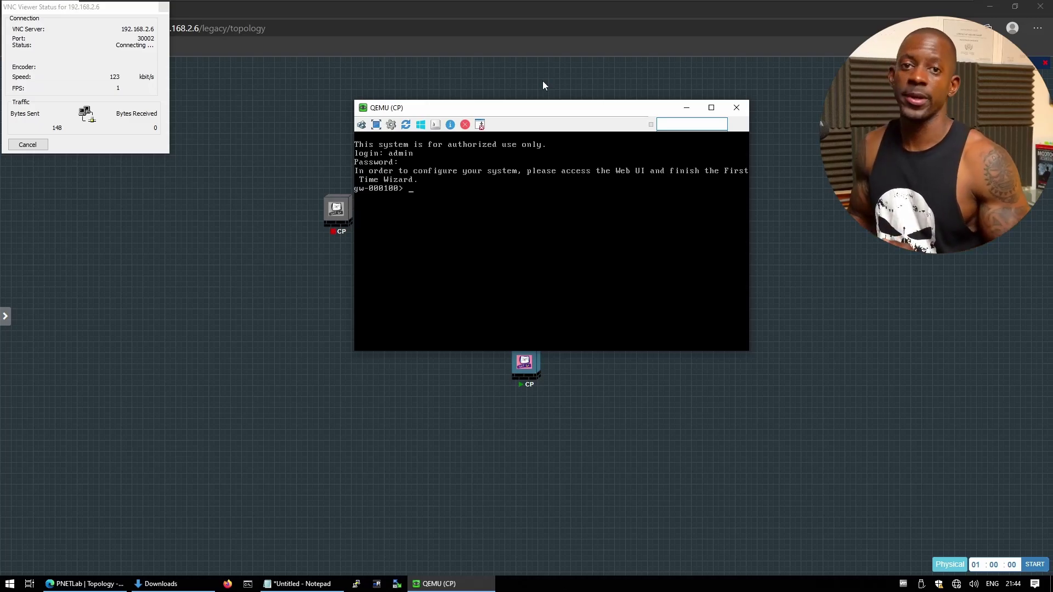